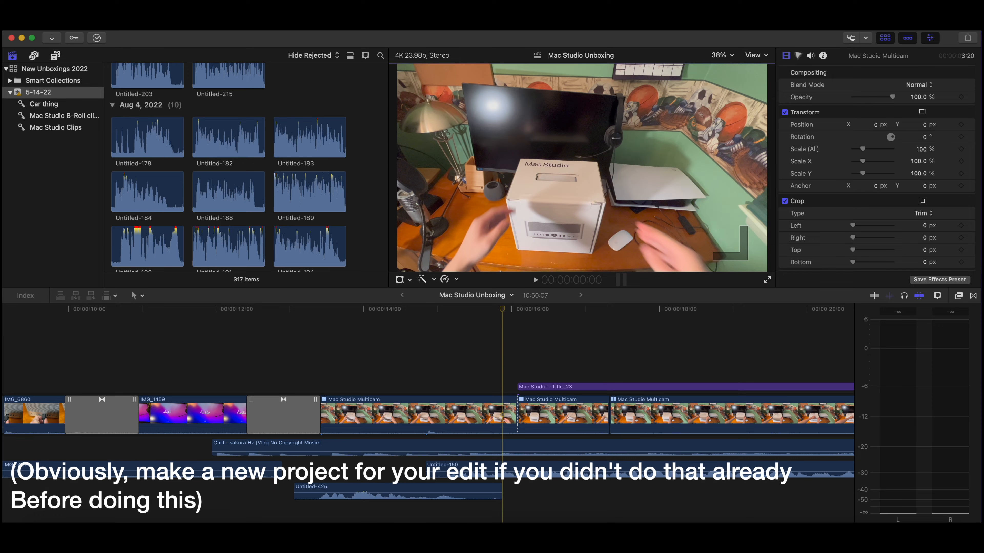
pyautogui.click(85, 25)
pyautogui.moveTo(101, 40)
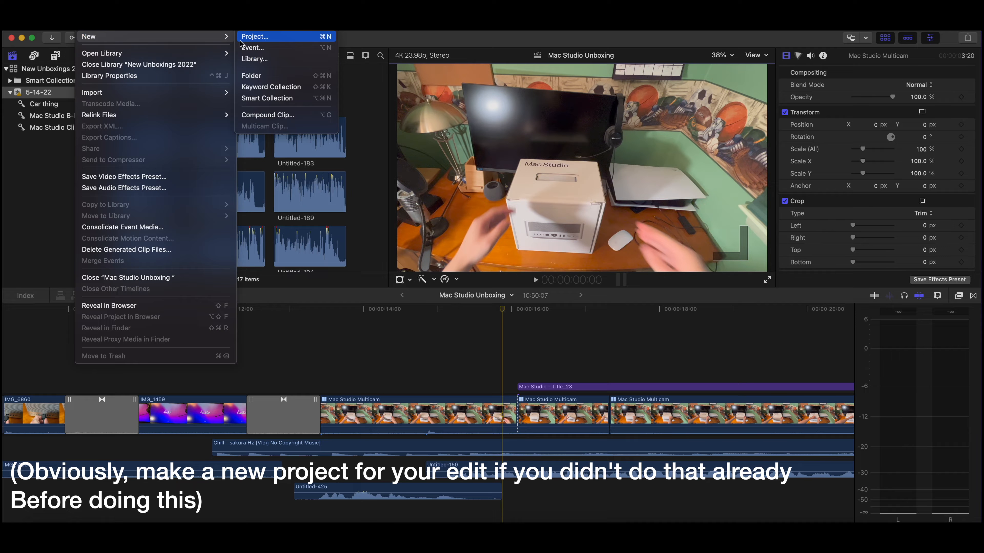
pyautogui.click(364, 165)
pyautogui.click(85, 25)
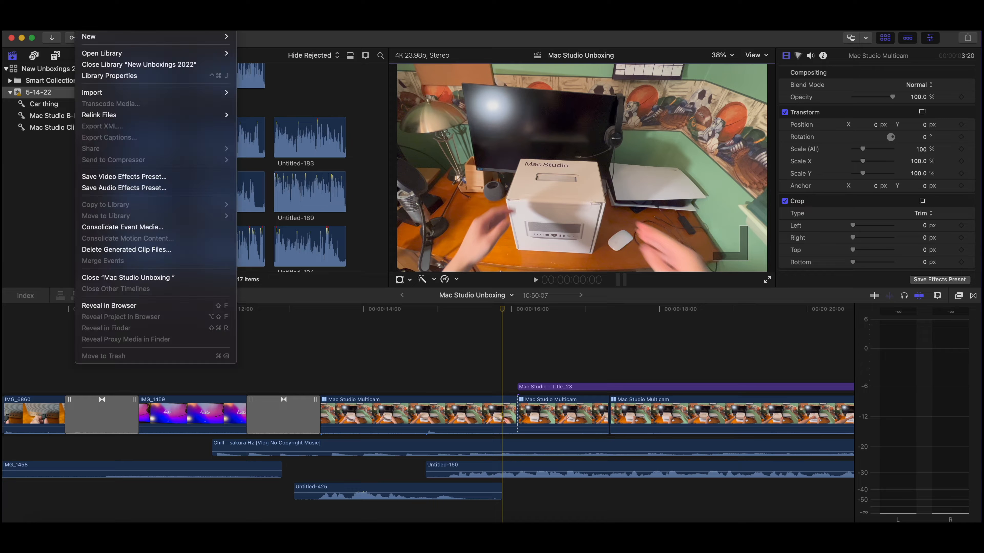
pyautogui.moveTo(98, 93)
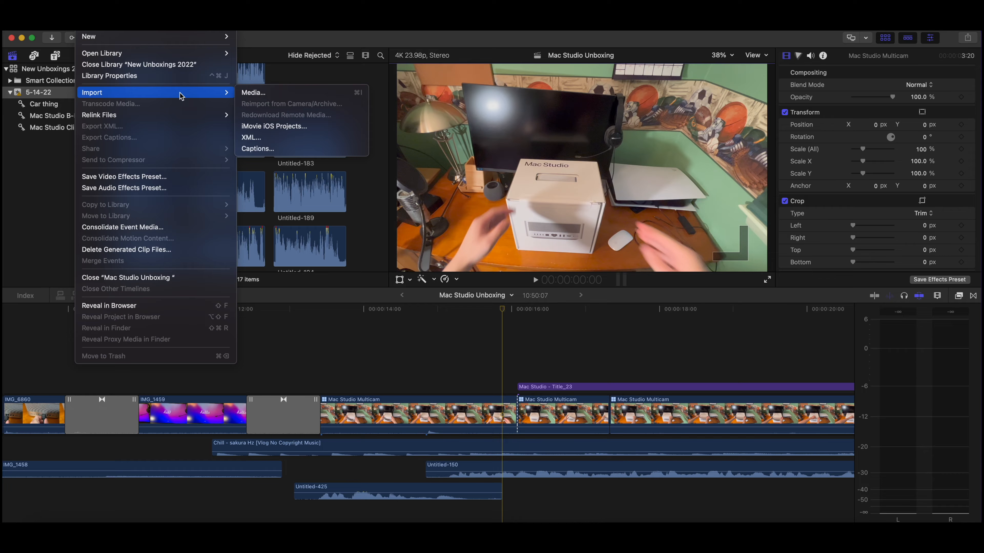
pyautogui.click(262, 43)
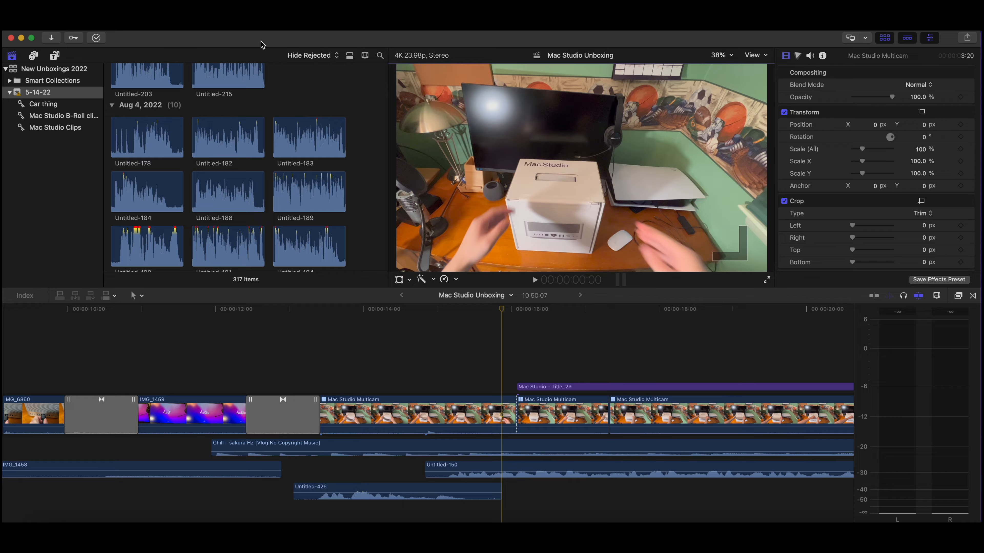
# Step: Open the Mac Studio Clips keyword collection and browse through its footage
pyautogui.click(63, 128)
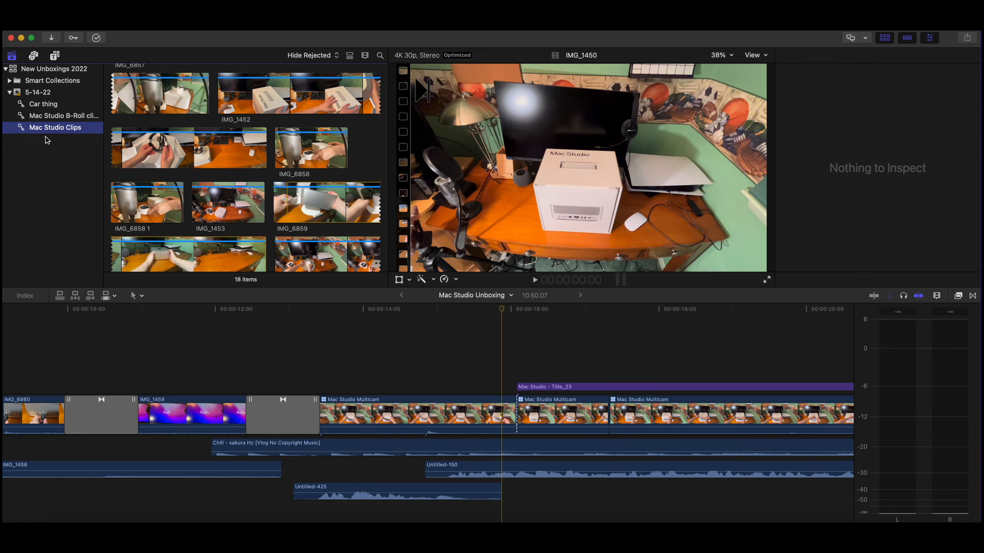
pyautogui.scroll(10, 151, 142)
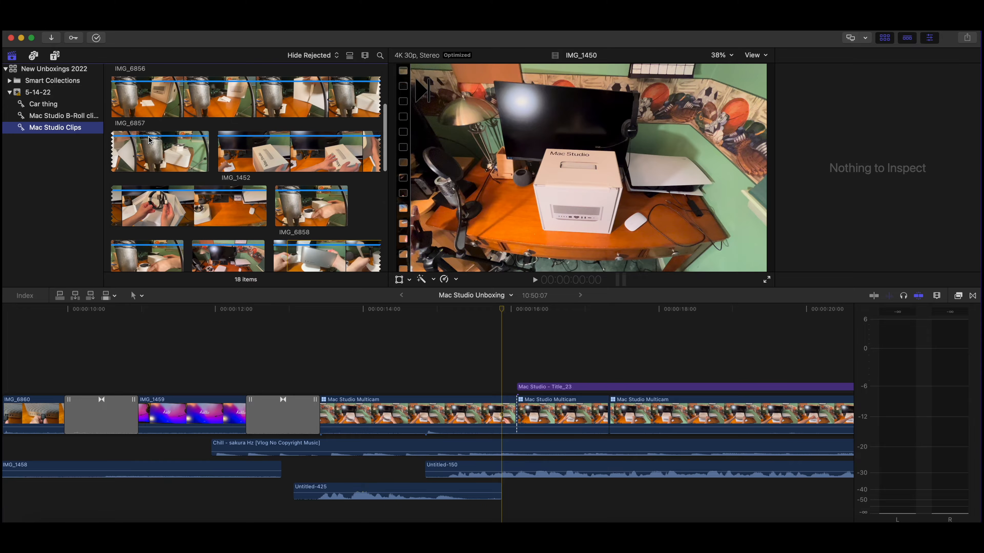
pyautogui.scroll(-2, 151, 141)
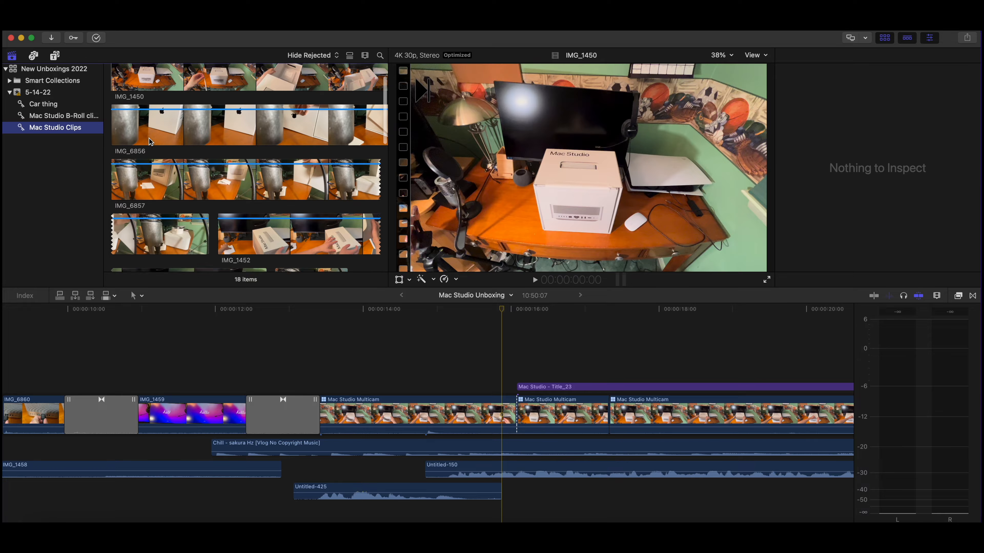
pyautogui.scroll(-6, 165, 161)
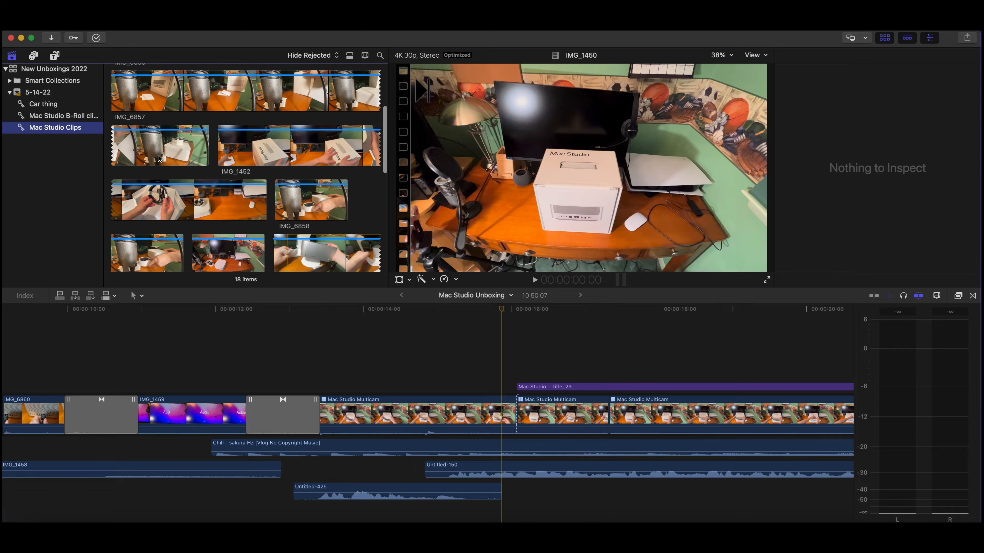
# Step: Examine the Mac Studio Unboxing timeline, from its overall layout down to the multicam clips around the 15-second mark
pyautogui.click(479, 357)
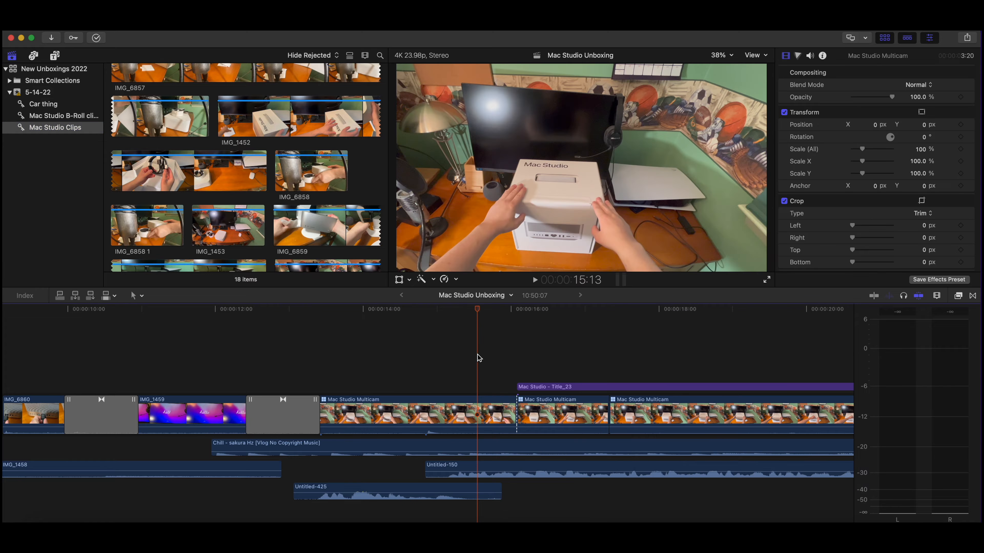
pyautogui.click(475, 402)
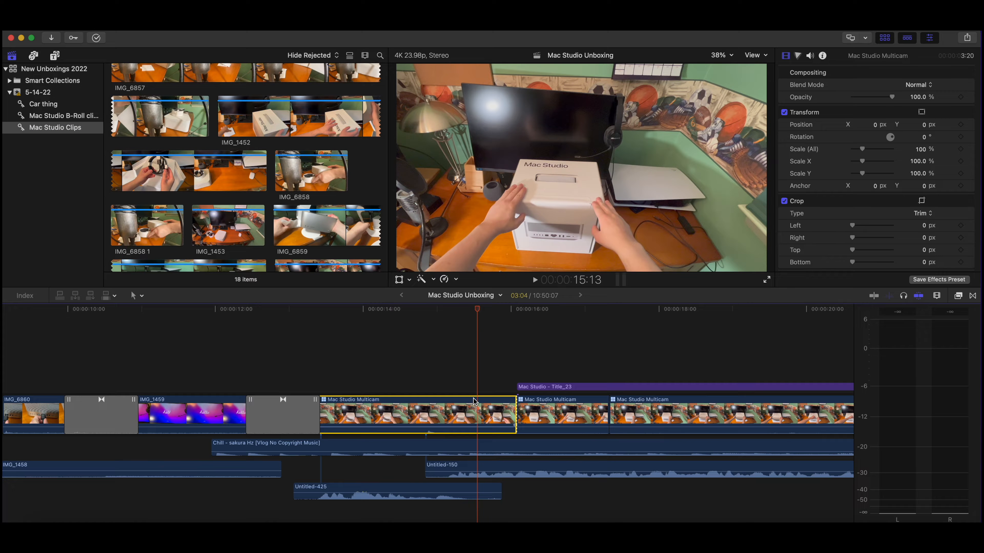
pyautogui.press('super+minus')
pyautogui.press('super+minus')
pyautogui.press('super+minus')
pyautogui.press('super+minus')
pyautogui.press('super+minus')
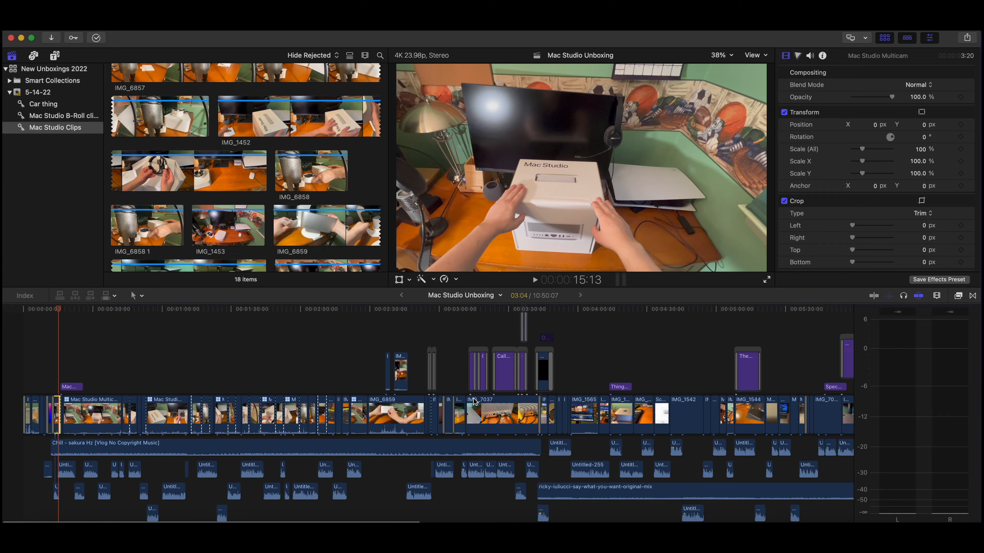
pyautogui.press('super+minus')
pyautogui.press('super+minus')
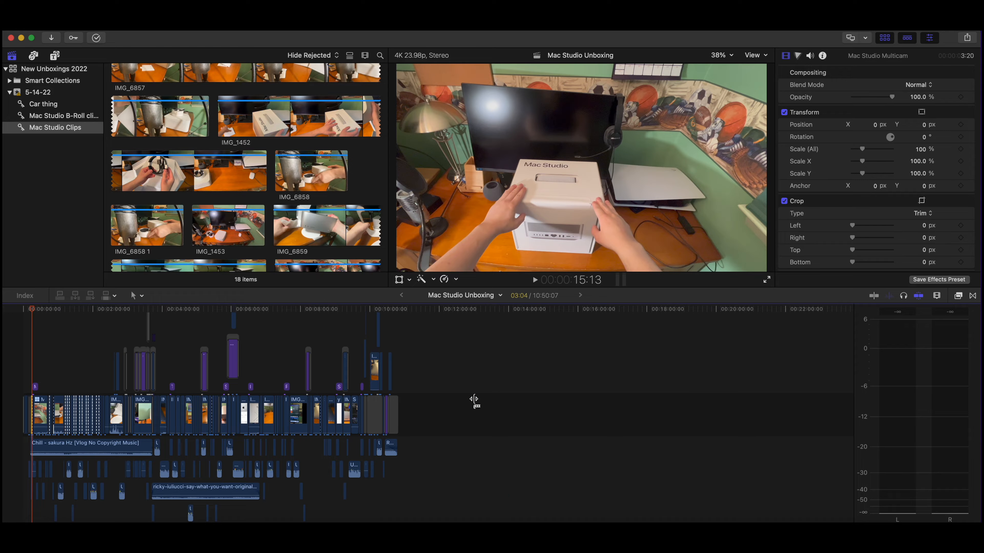
pyautogui.press('super+equal')
pyautogui.press('super+equal')
pyautogui.press('super+equal')
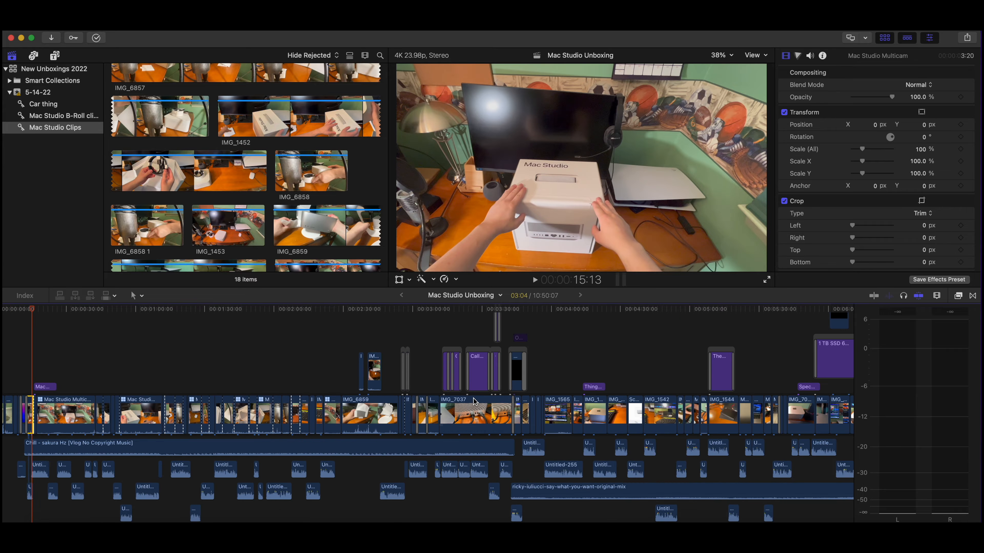
pyautogui.press('super+minus')
pyautogui.press('super+minus')
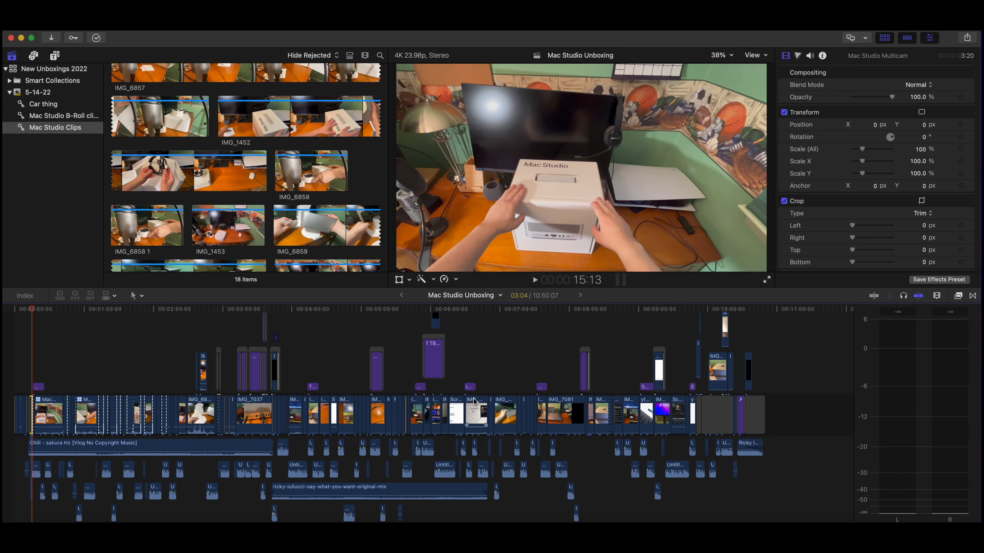
pyautogui.press('super+equal')
pyautogui.press('super+equal')
pyautogui.press('super+equal')
pyautogui.press('super+equal')
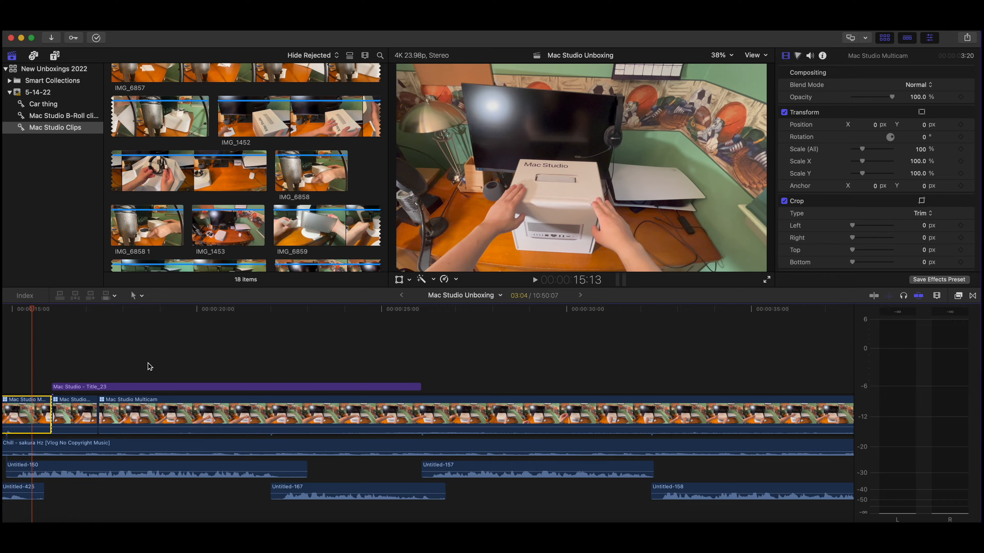
pyautogui.hscroll(-5, 151, 366)
pyautogui.hscroll(-1, 155, 366)
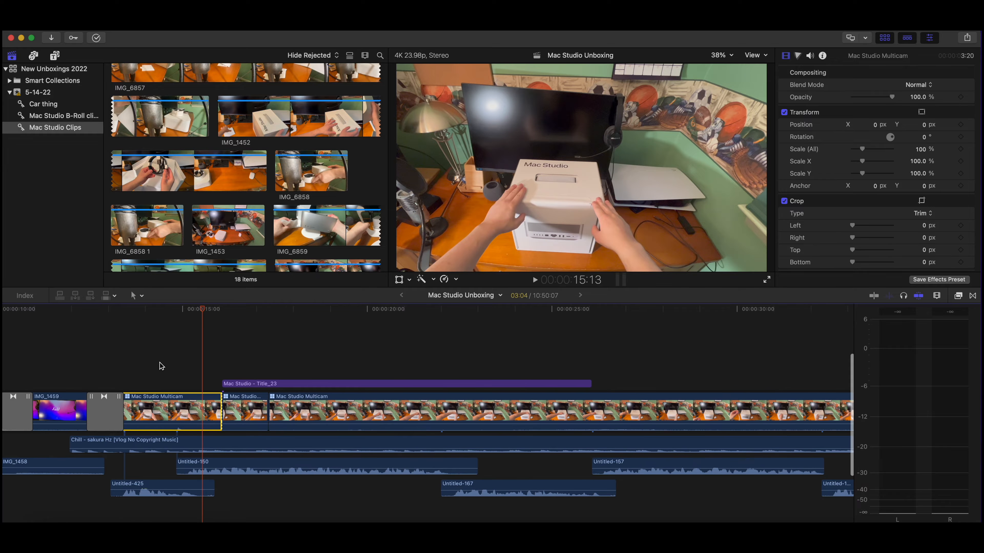
pyautogui.hscroll(-3, 186, 368)
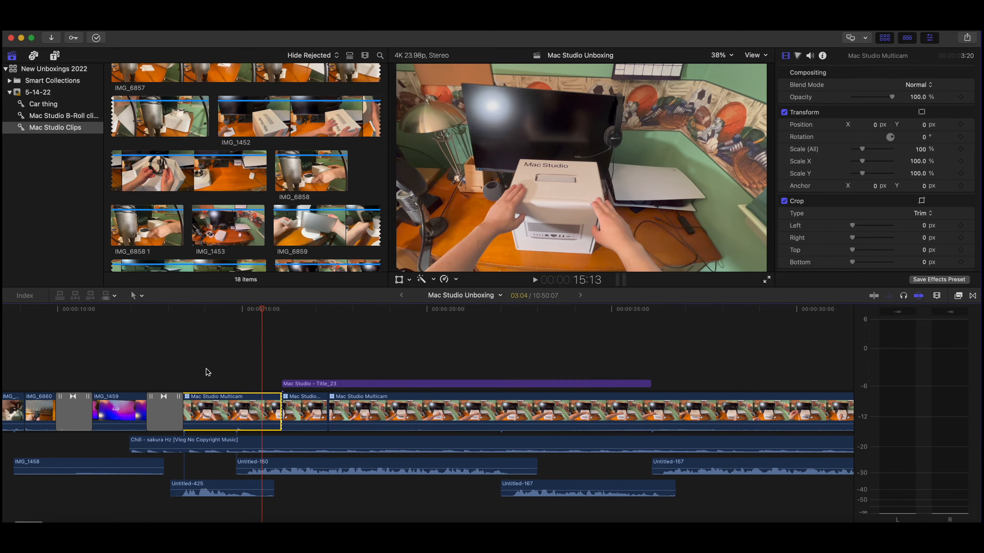
pyautogui.click(205, 371)
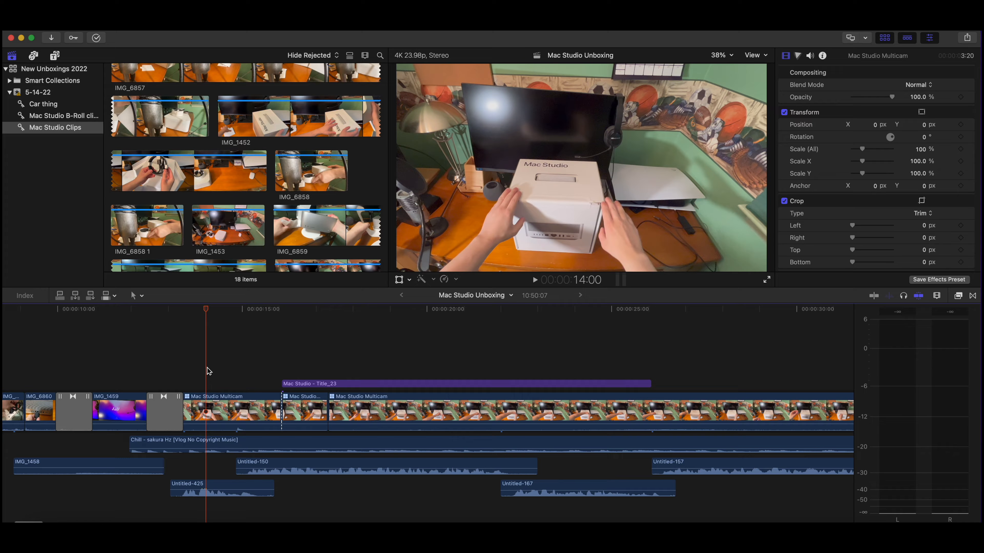
# Step: Select the clips IMG_1450, IMG_6856, IMG_6857, IMG_1452, IMG_6858 and IMG_6858 1 together in the Mac Studio Clips collection
pyautogui.scroll(5, 213, 192)
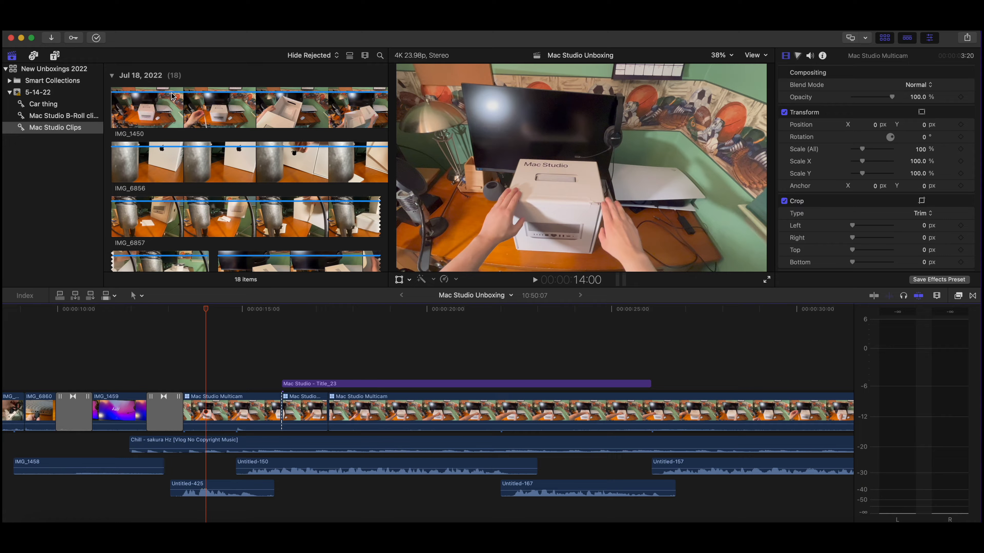
pyautogui.click(170, 107)
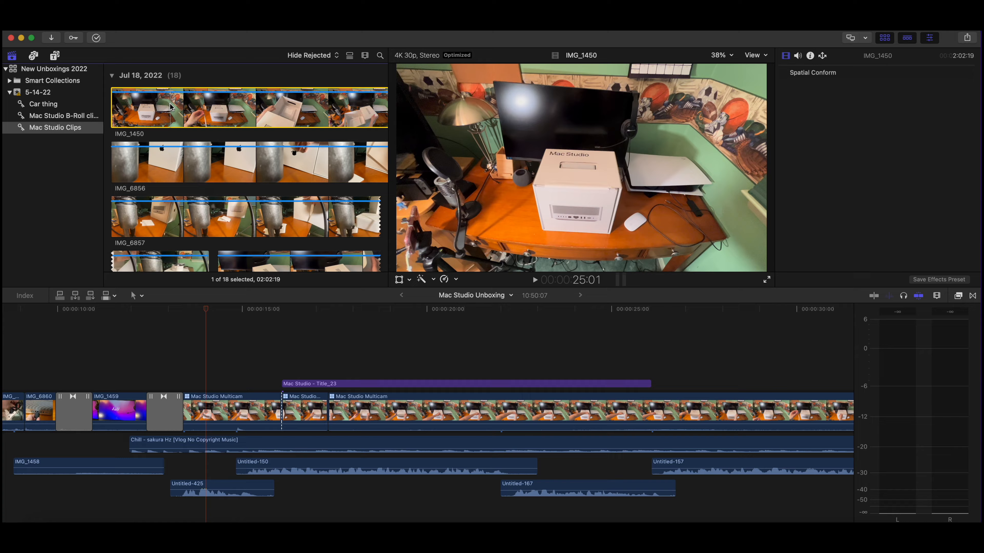
pyautogui.keyDown('super'); pyautogui.click(187, 171); pyautogui.keyUp('super')
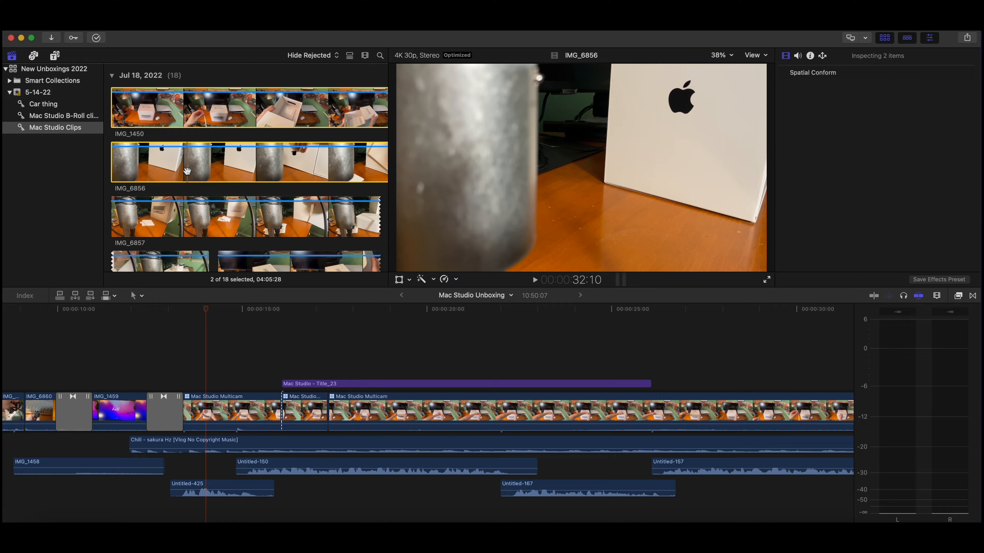
pyautogui.keyDown('super'); pyautogui.click(205, 215); pyautogui.keyUp('super')
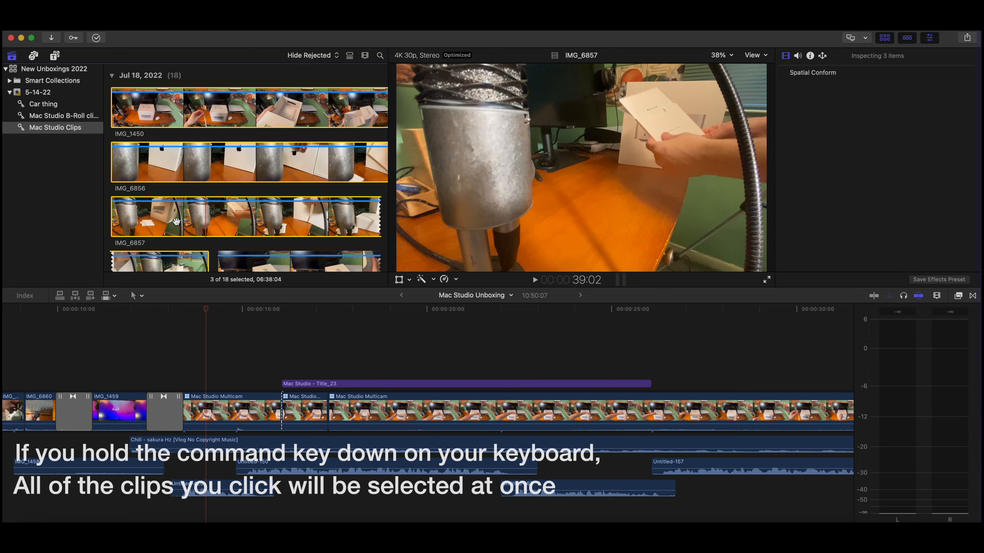
pyautogui.scroll(-5, 182, 221)
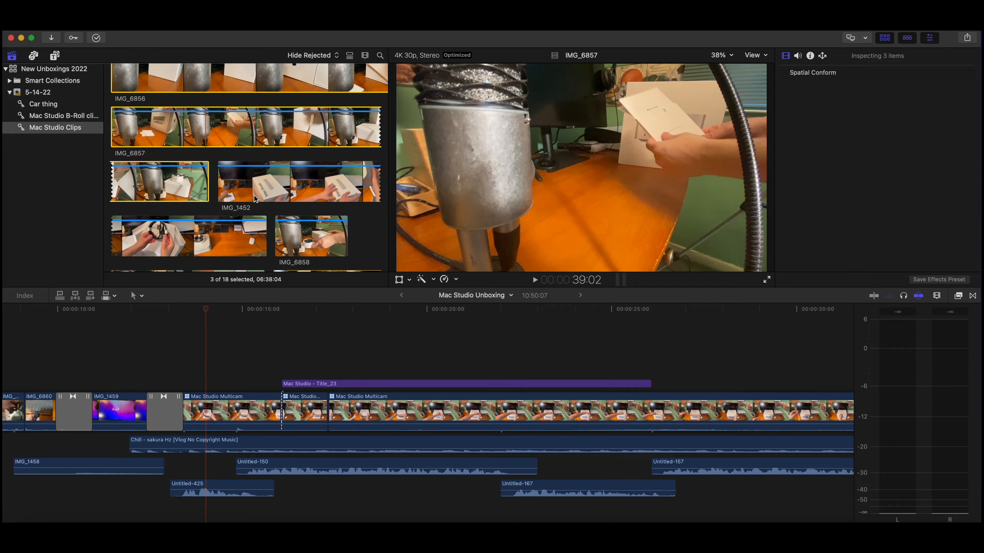
pyautogui.keyDown('super'); pyautogui.click(263, 192); pyautogui.keyUp('super')
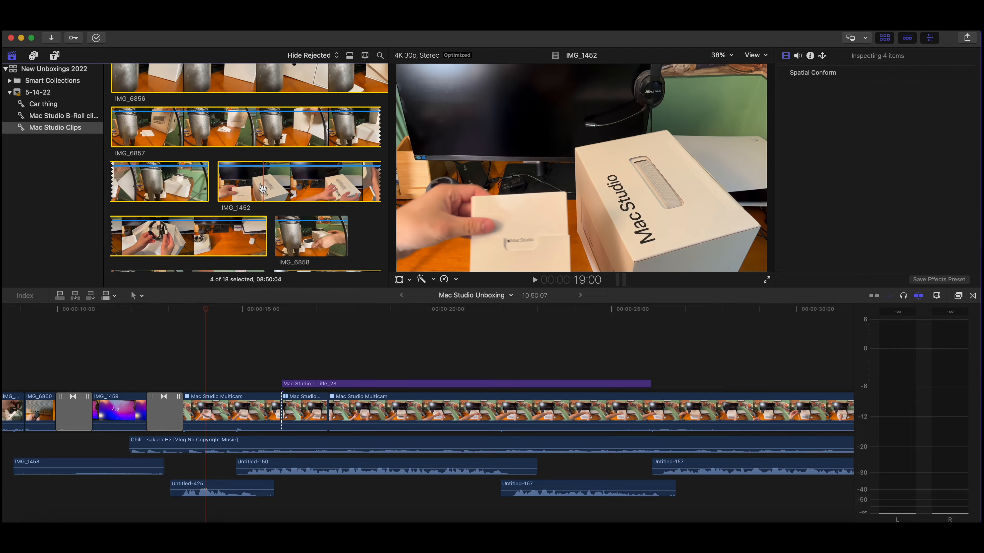
pyautogui.scroll(-3, 276, 215)
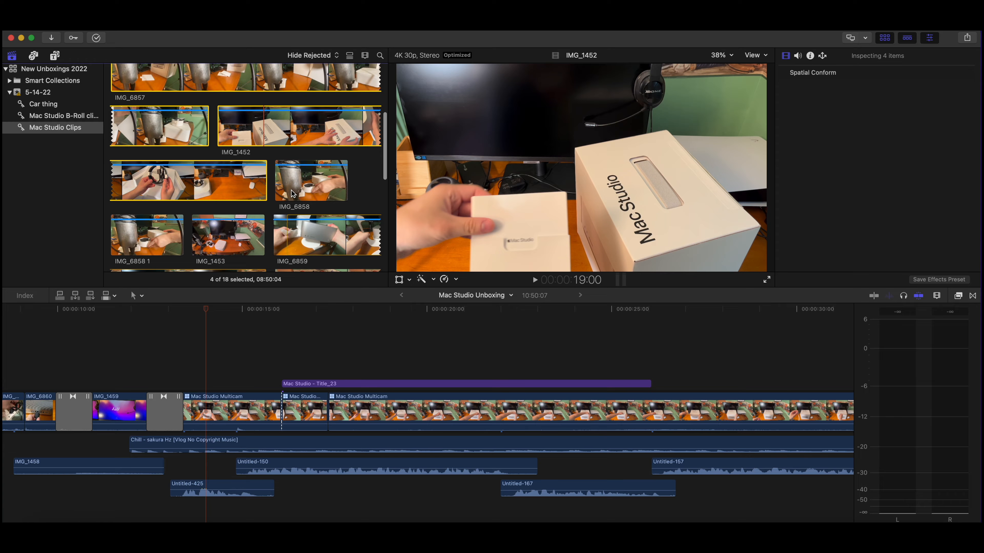
pyautogui.keyDown('super'); pyautogui.click(293, 193); pyautogui.keyUp('super')
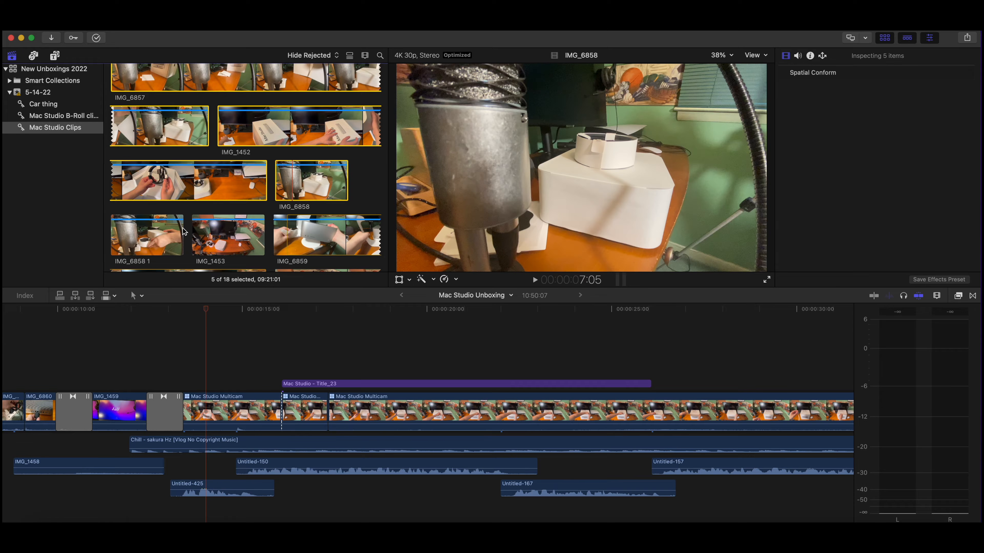
pyautogui.keyDown('super'); pyautogui.click(161, 239); pyautogui.keyUp('super')
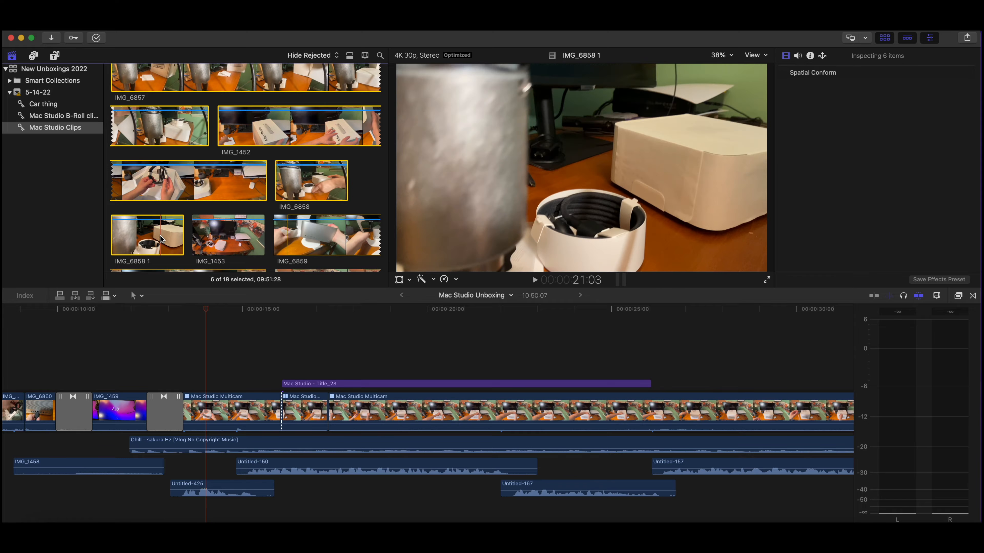
# Step: Create a multicam clip named "Test multicam" from the selected clips in event 5-14-22, using audio for synchronization
pyautogui.scroll(4, 203, 237)
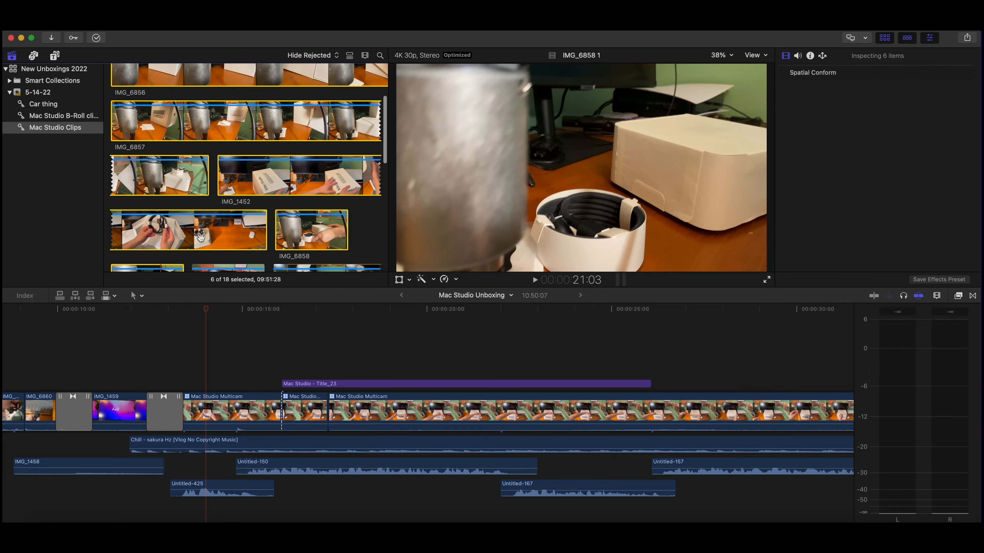
pyautogui.scroll(3, 203, 238)
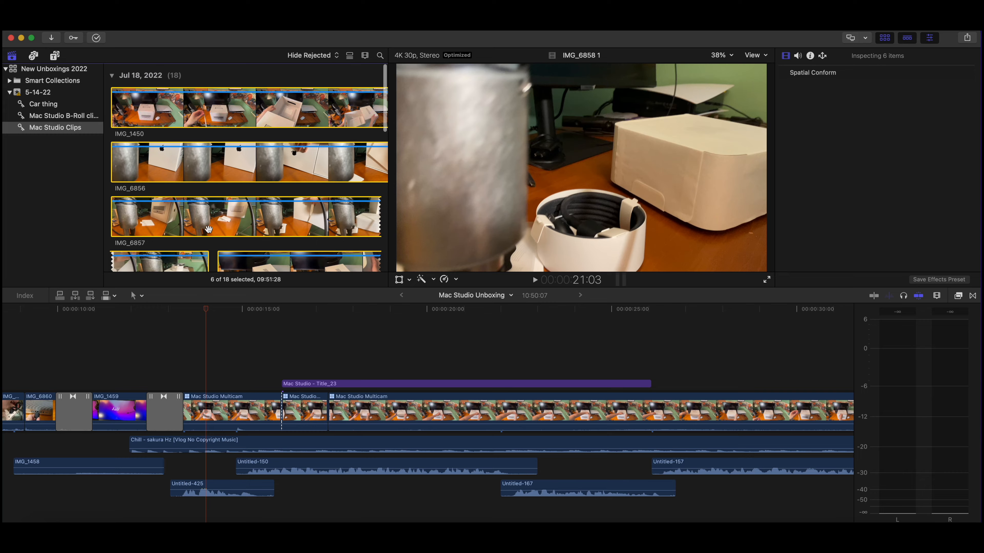
pyautogui.rightClick(229, 121)
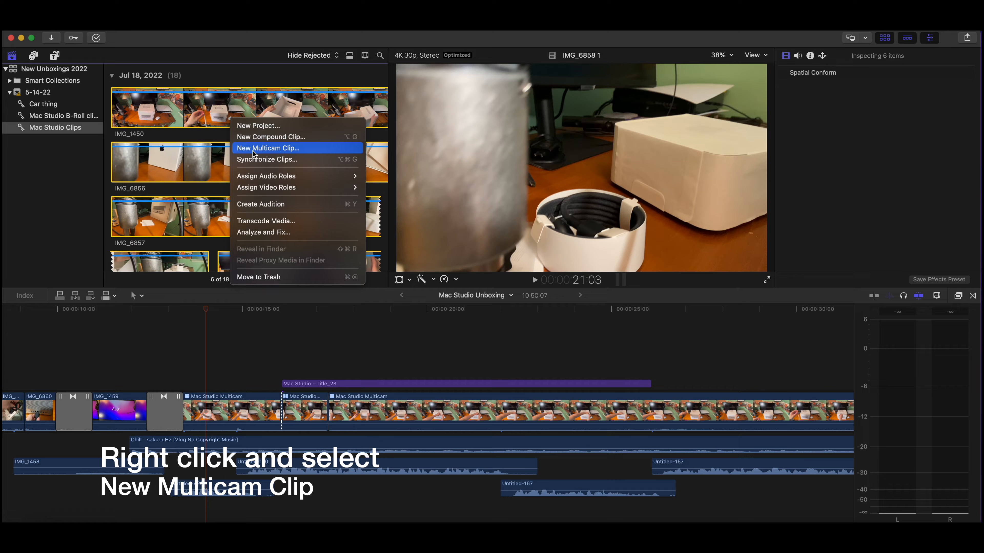
pyautogui.click(268, 148)
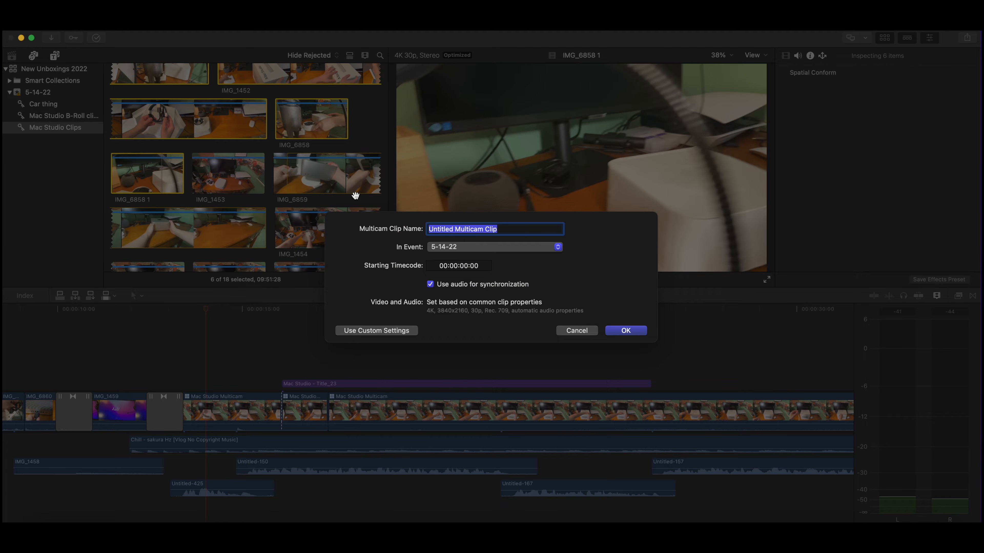
pyautogui.press('BackSpace')
pyautogui.write('Test multicam')
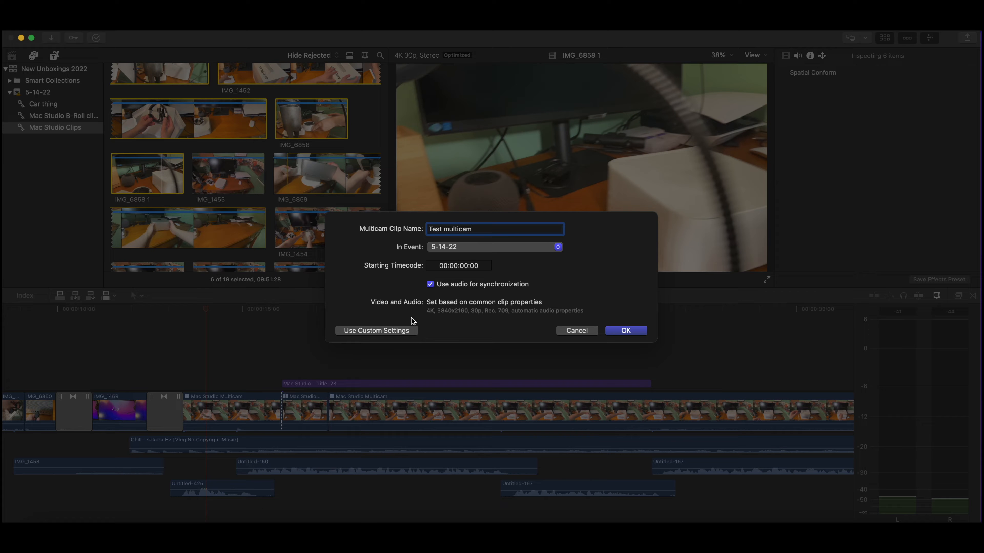
pyautogui.click(626, 331)
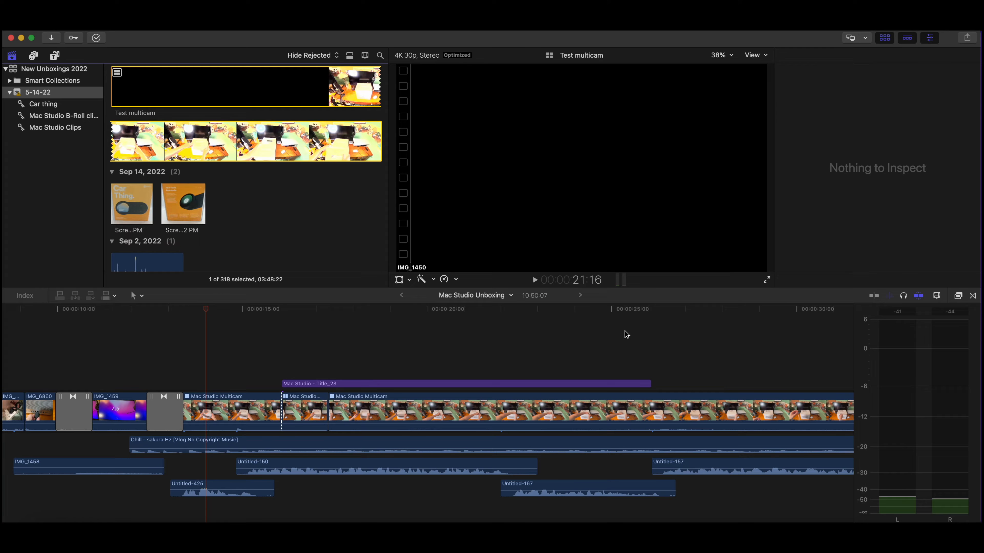
# Step: Open the Test multicam clip from the 5-14-22 event to show its individual camera angles
pyautogui.scroll(2, 257, 145)
pyautogui.click(228, 131)
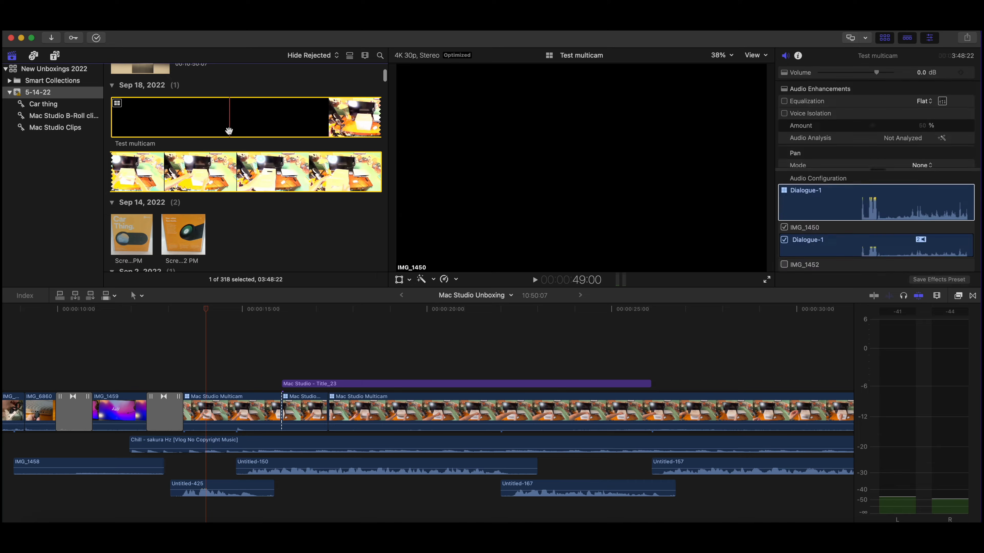
pyautogui.scroll(3, 229, 131)
pyautogui.doubleClick(213, 195)
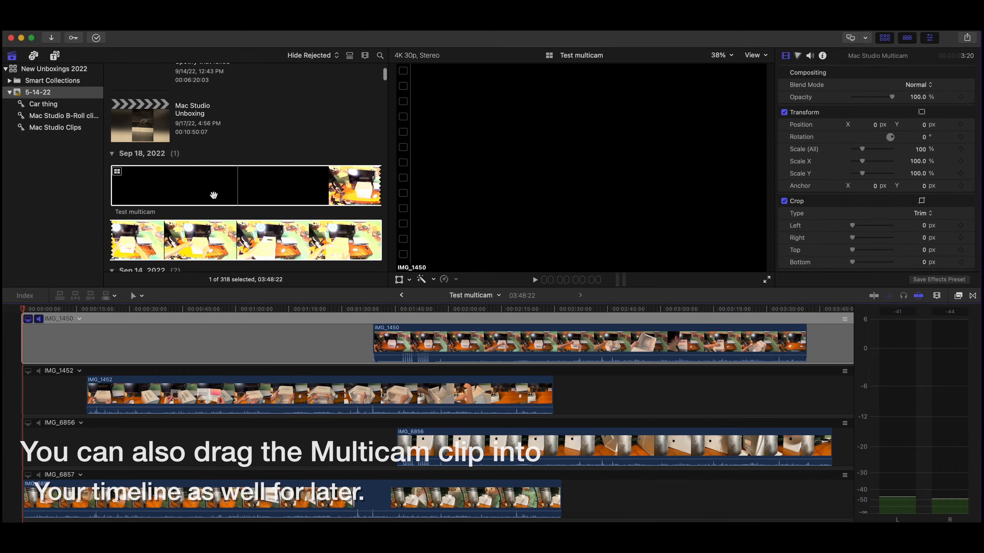
# Step: Examine how the clips are laid out across all the angles of Test multicam, from IMG_1450 down to IMG_6858 1
pyautogui.scroll(-3, 427, 309)
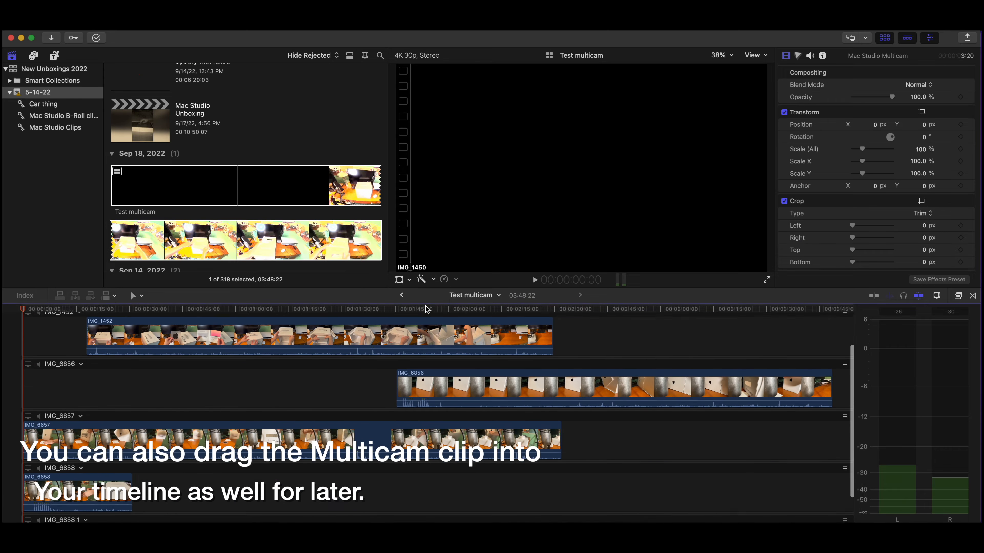
pyautogui.scroll(-3, 427, 309)
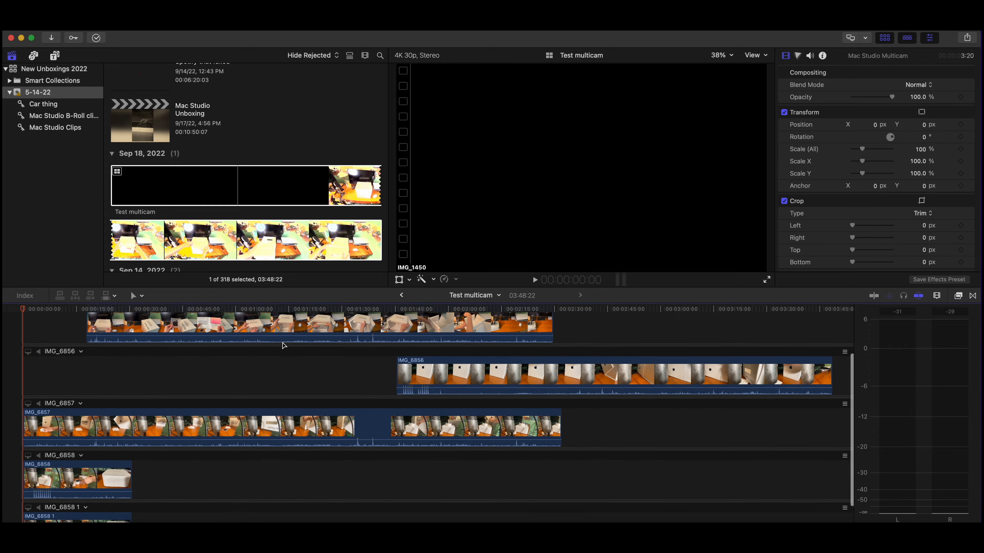
pyautogui.scroll(3, 283, 345)
pyautogui.scroll(-1, 281, 344)
pyautogui.scroll(3, 294, 339)
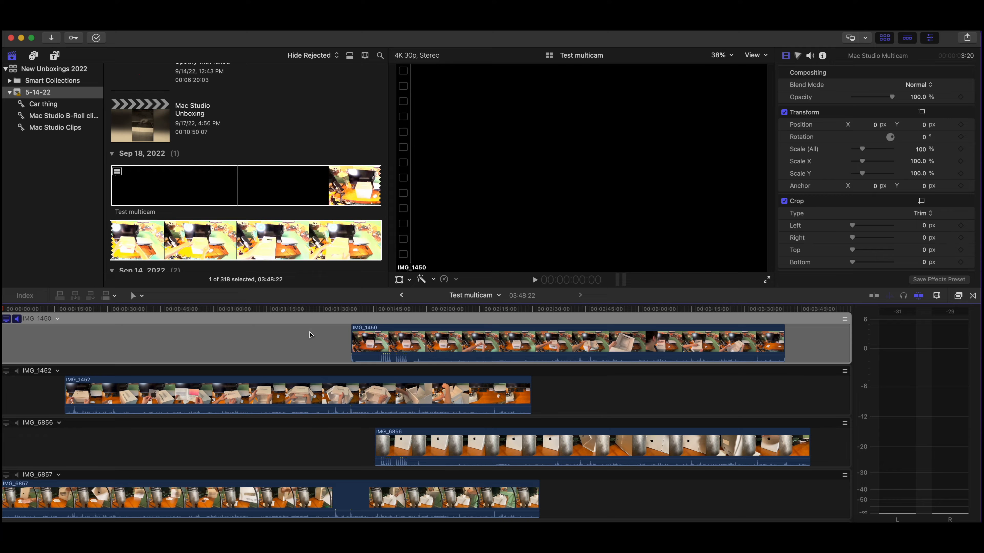
pyautogui.scroll(-5, 310, 335)
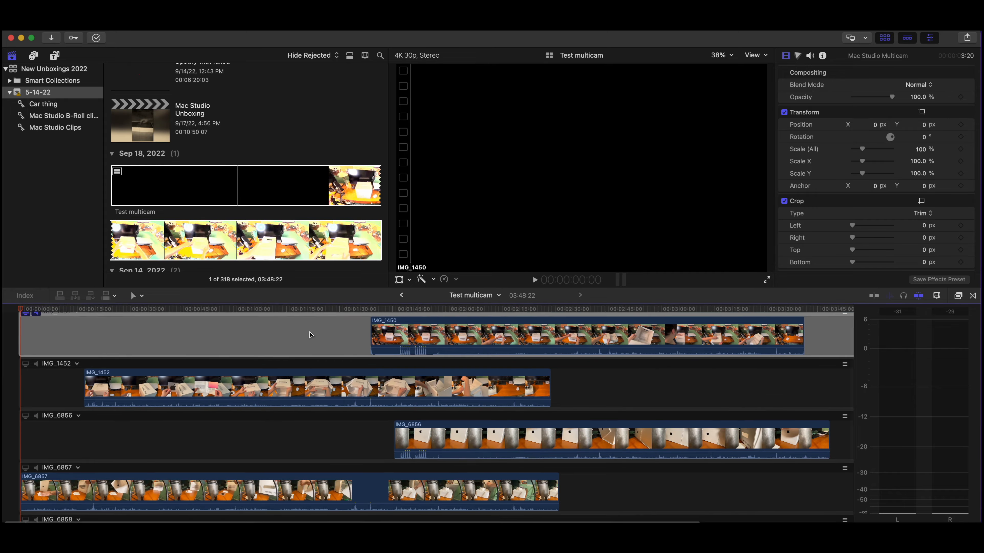
pyautogui.scroll(5, 273, 363)
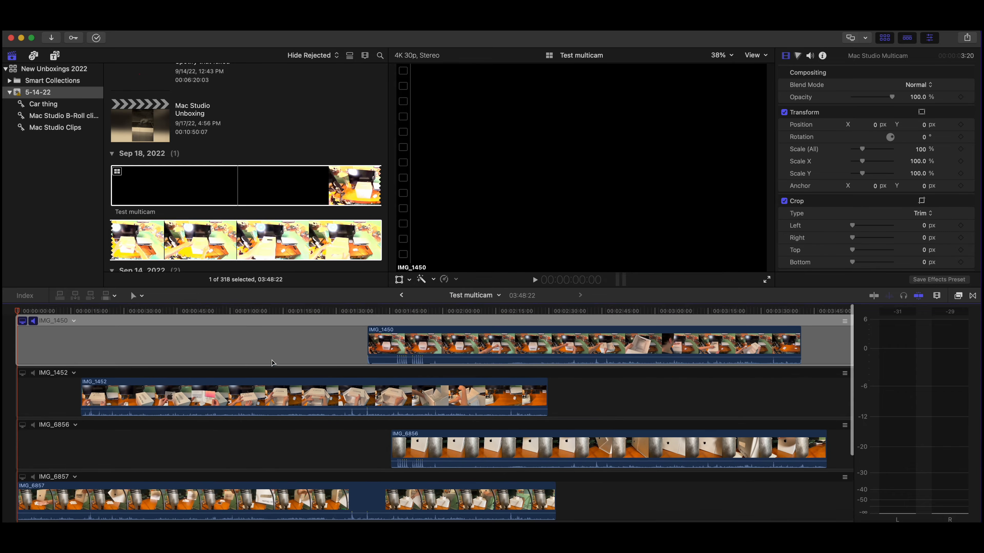
pyautogui.click(80, 358)
pyautogui.scroll(-4, 42, 384)
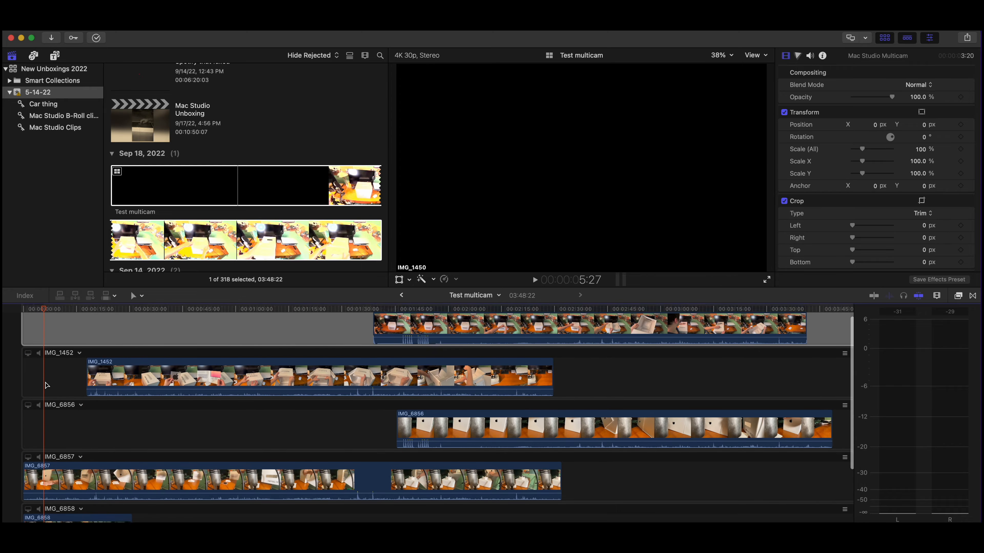
pyautogui.click(55, 381)
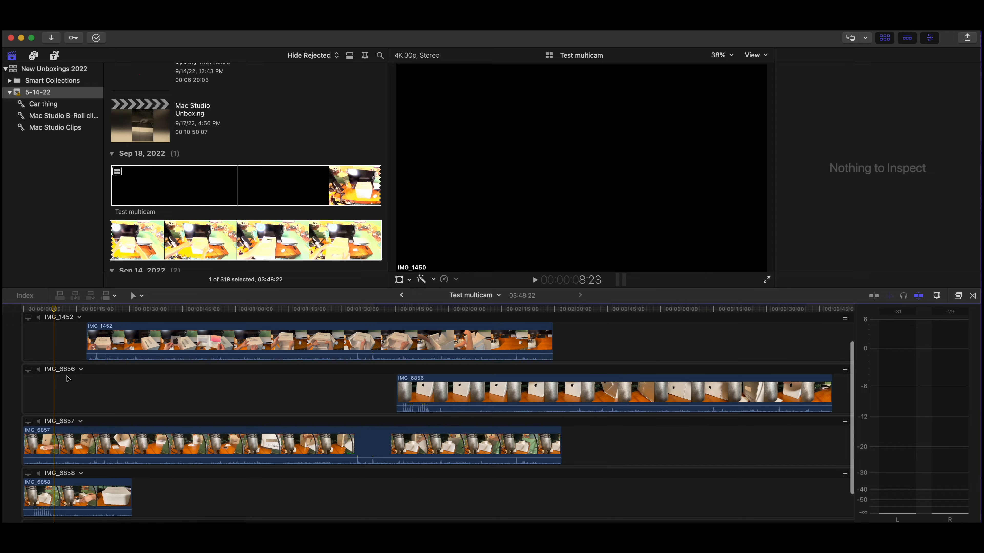
pyautogui.scroll(2, 68, 379)
pyautogui.scroll(-4, 82, 378)
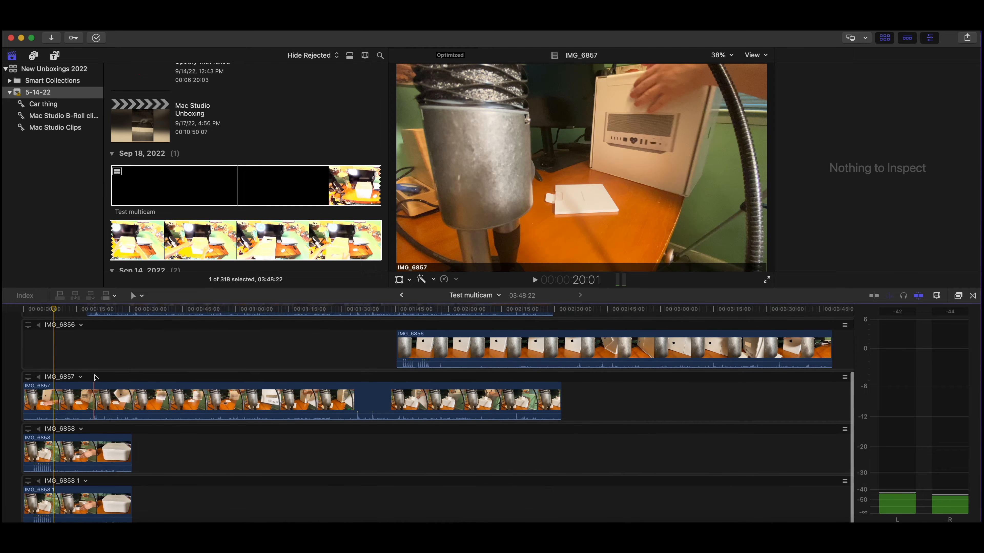
pyautogui.scroll(5, 112, 355)
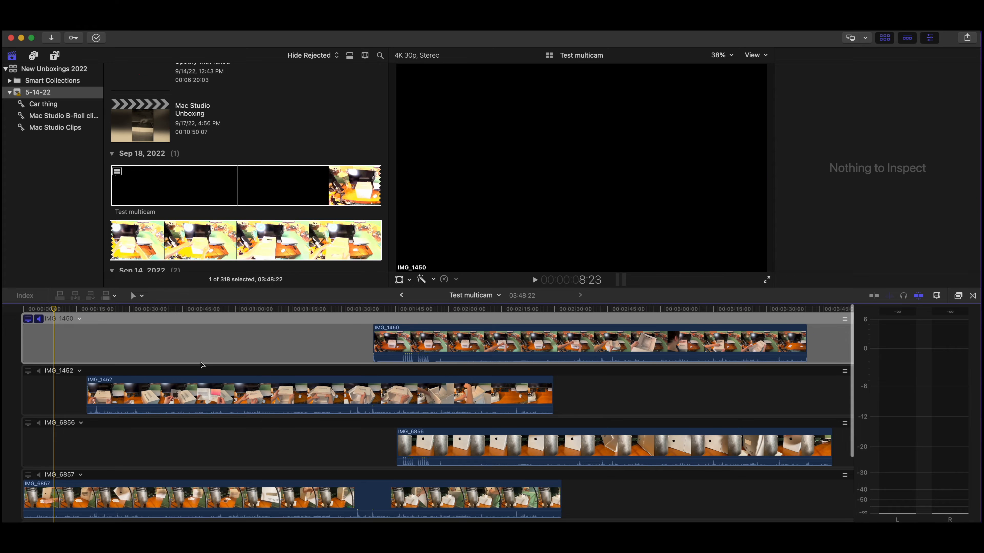
pyautogui.scroll(-4, 213, 396)
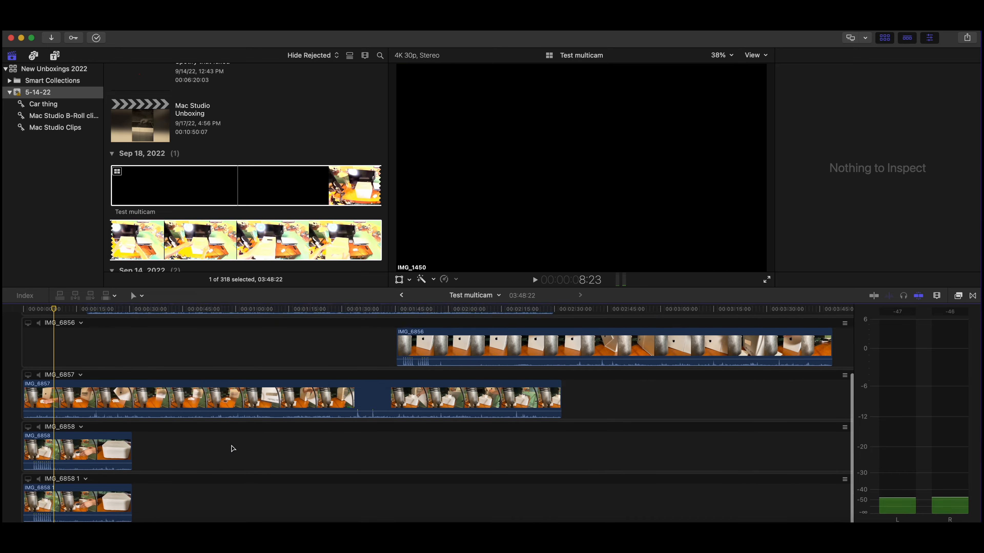
pyautogui.scroll(4, 225, 469)
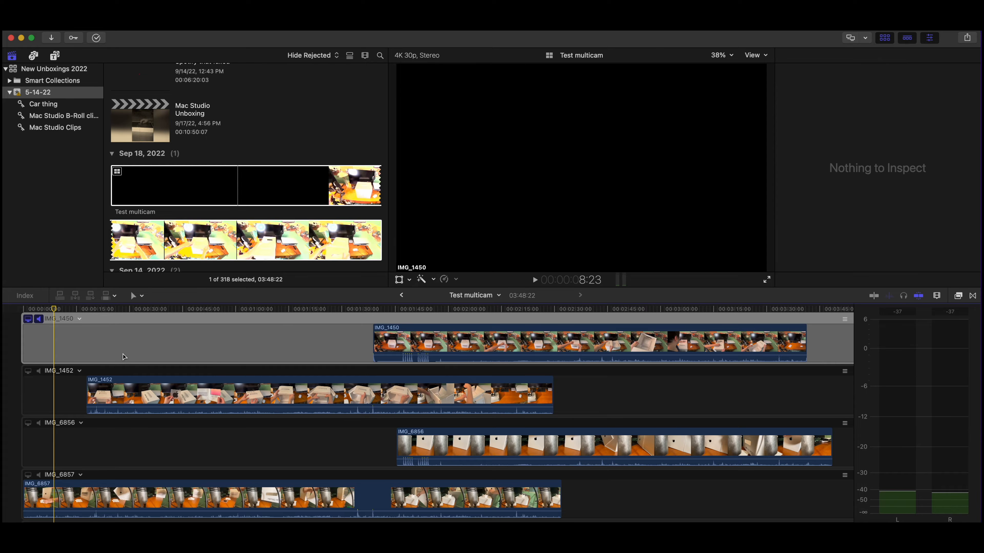
pyautogui.scroll(-4, 159, 458)
pyautogui.scroll(4, 160, 459)
# Step: Rename the IMG_1450 angle to "Top down" and the IMG_1452 angle to "Side"
pyautogui.hscroll(1, 162, 463)
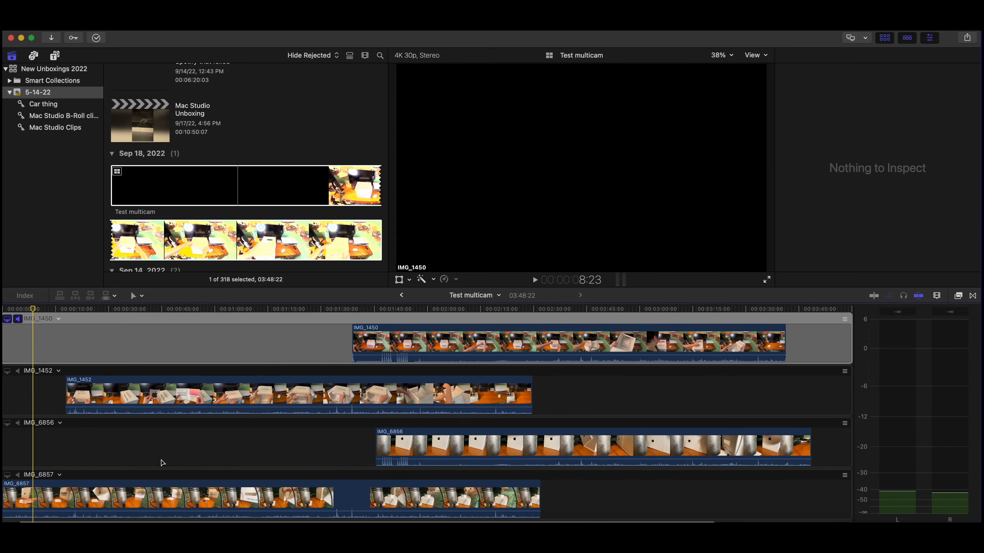
pyautogui.hscroll(-1, 163, 463)
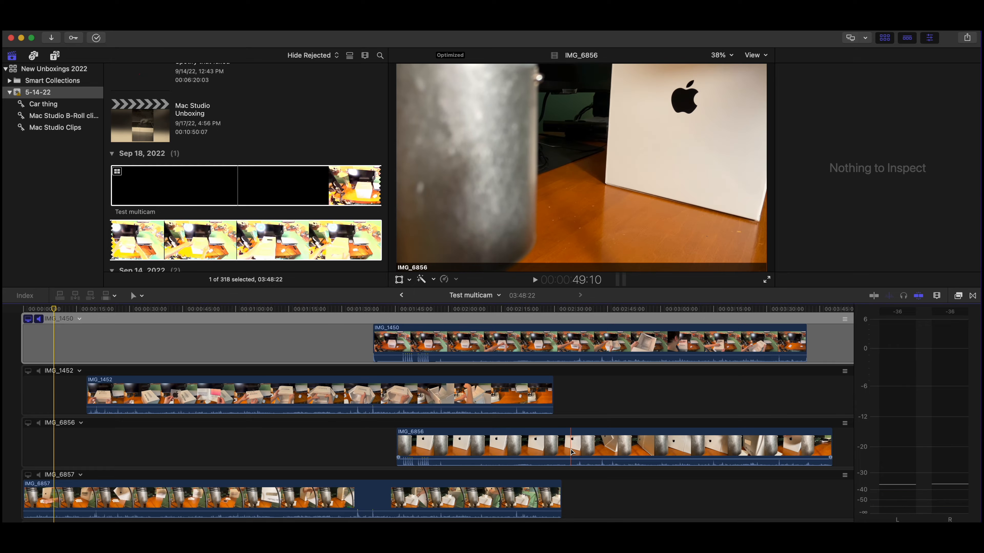
pyautogui.hscroll(1, 571, 452)
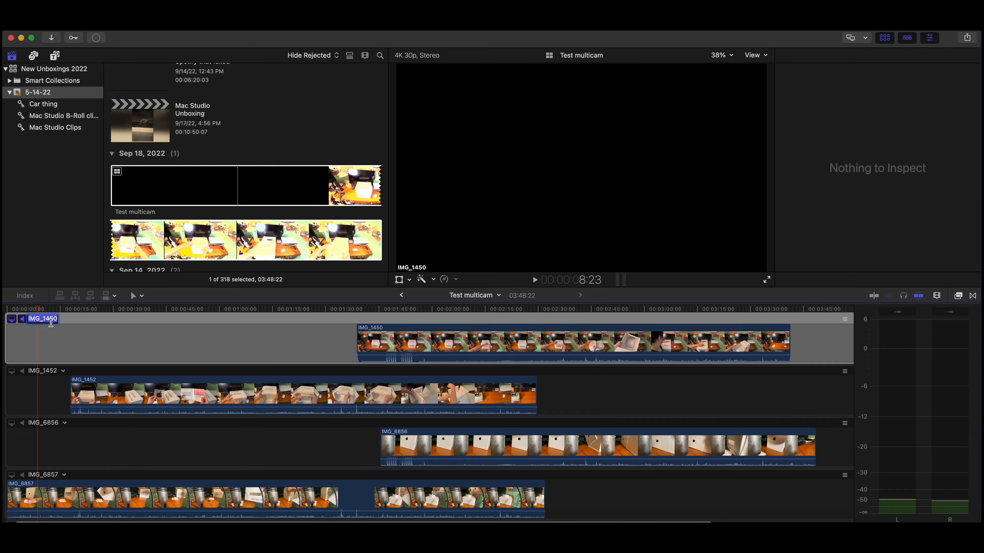
pyautogui.write('Top down')
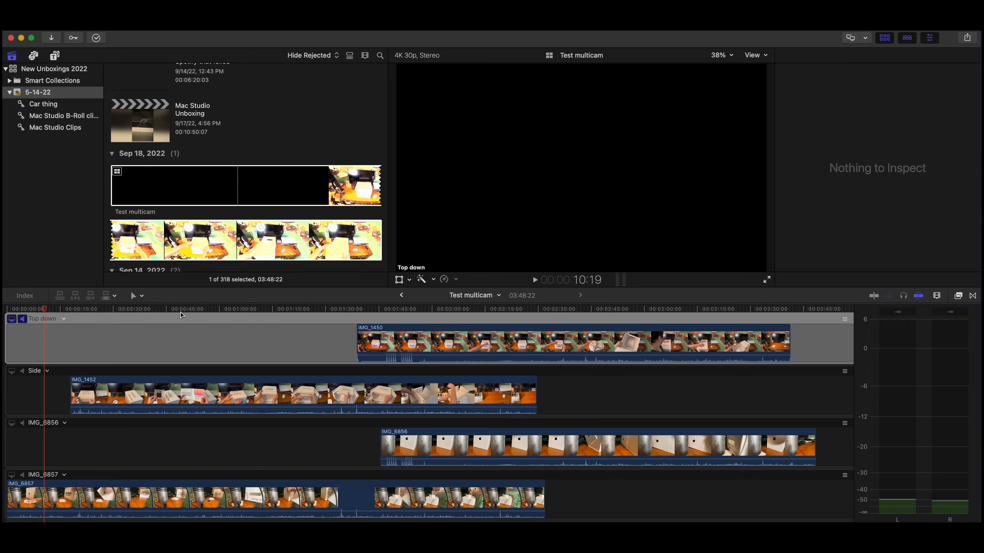
# Step: Place the playhead at 2:11:26 and open the effects browser to review its video and audio categories
pyautogui.moveTo(384, 311); pyautogui.dragTo(476, 311)
pyautogui.hscroll(5, 543, 322)
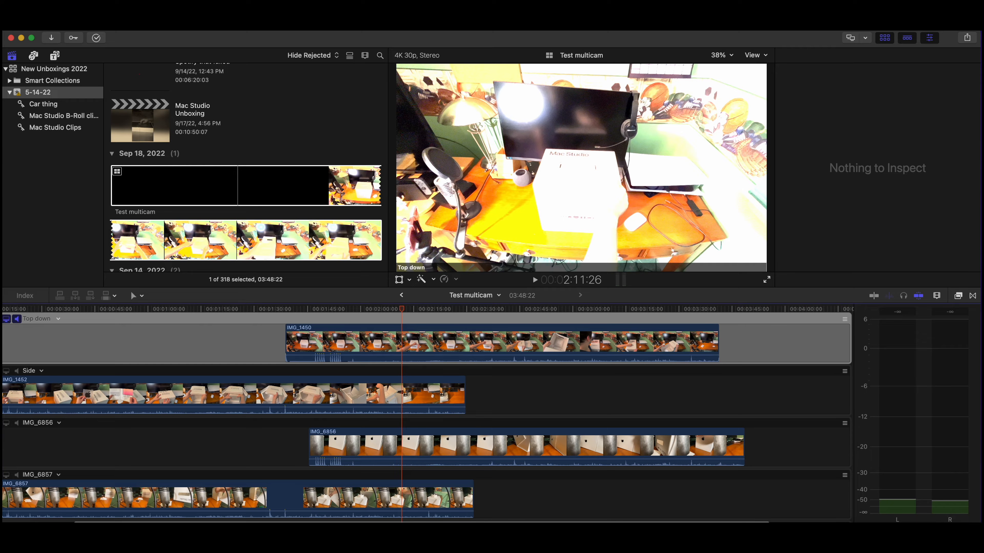
pyautogui.click(958, 296)
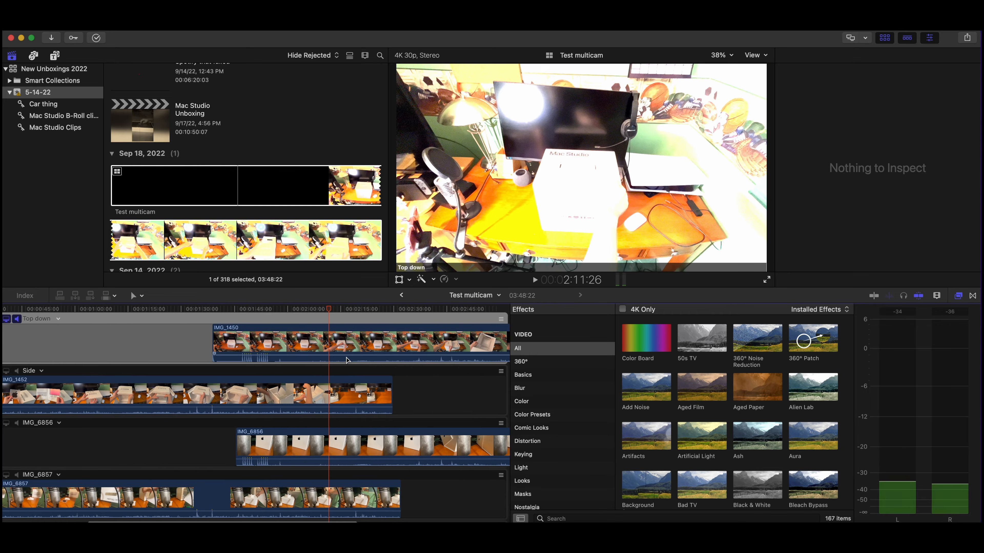
pyautogui.hscroll(5, 432, 353)
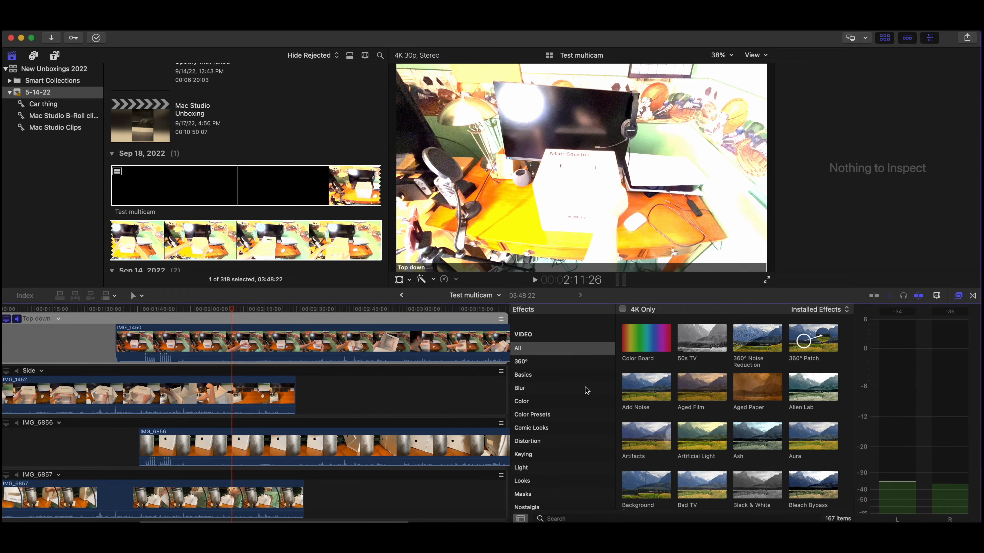
pyautogui.scroll(-4, 587, 390)
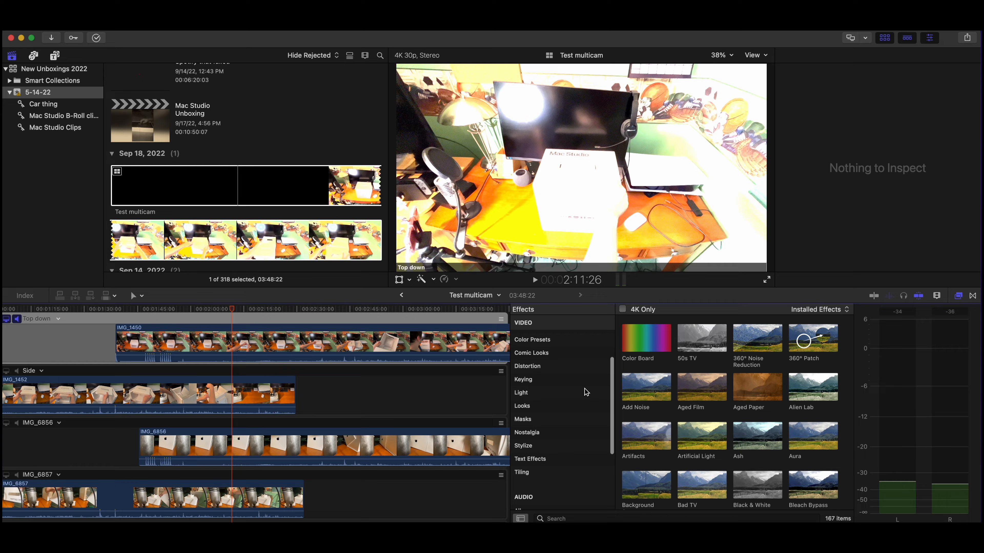
pyautogui.scroll(-5, 586, 392)
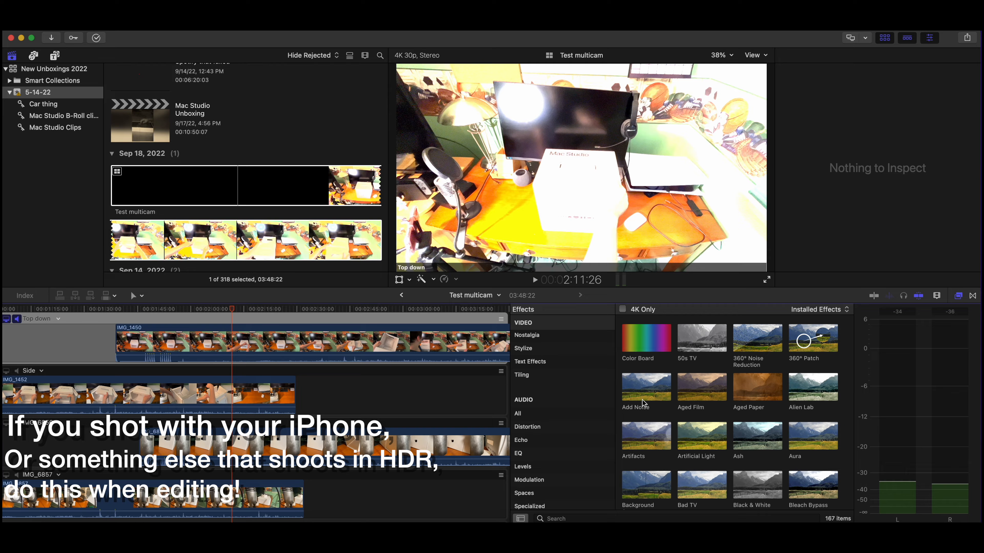
pyautogui.scroll(3, 599, 403)
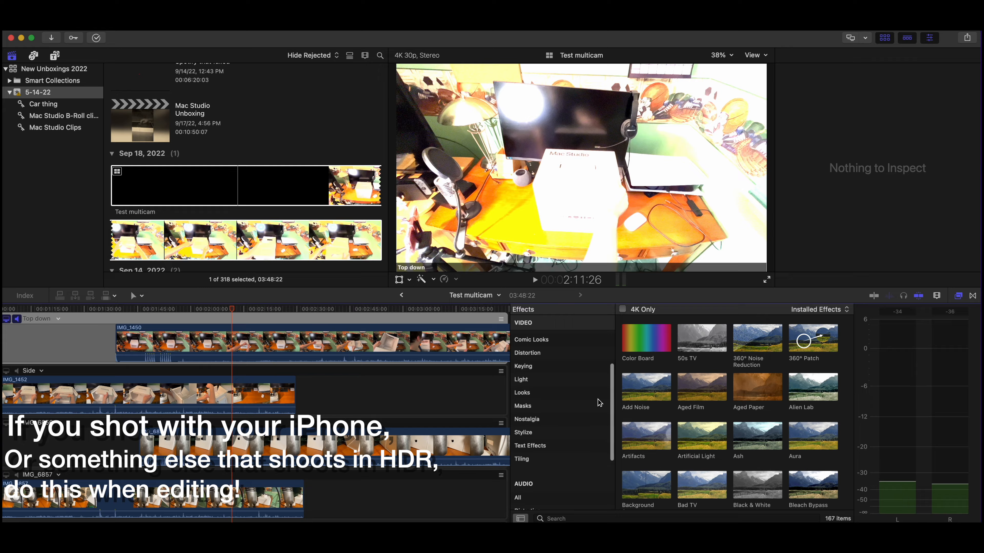
pyautogui.scroll(4, 579, 431)
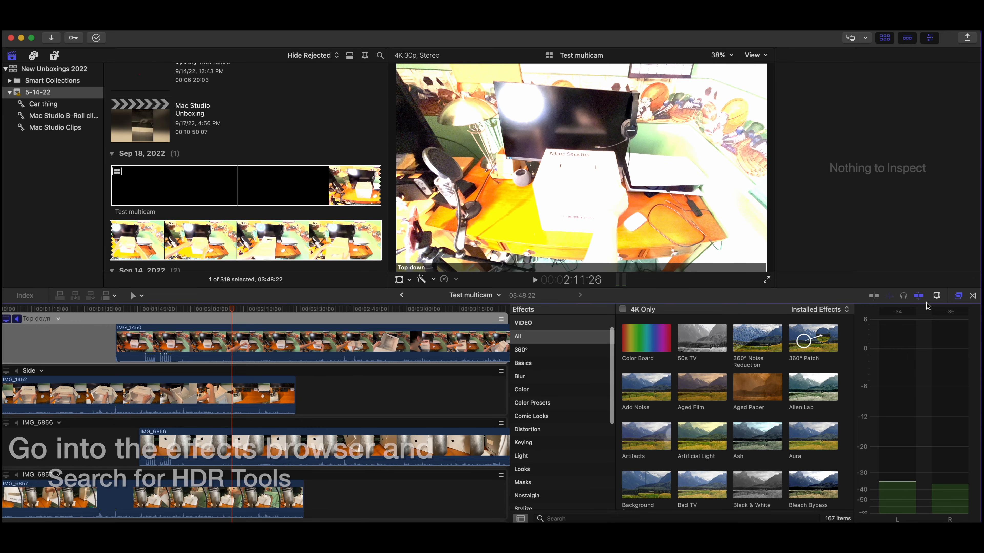
# Step: Find the HDR Tools effect with the search term "hdr", apply it to IMG_1450 in the Top down angle, and set its mode to HLG to Rec. 709 SDR
pyautogui.click(958, 295)
pyautogui.click(959, 295)
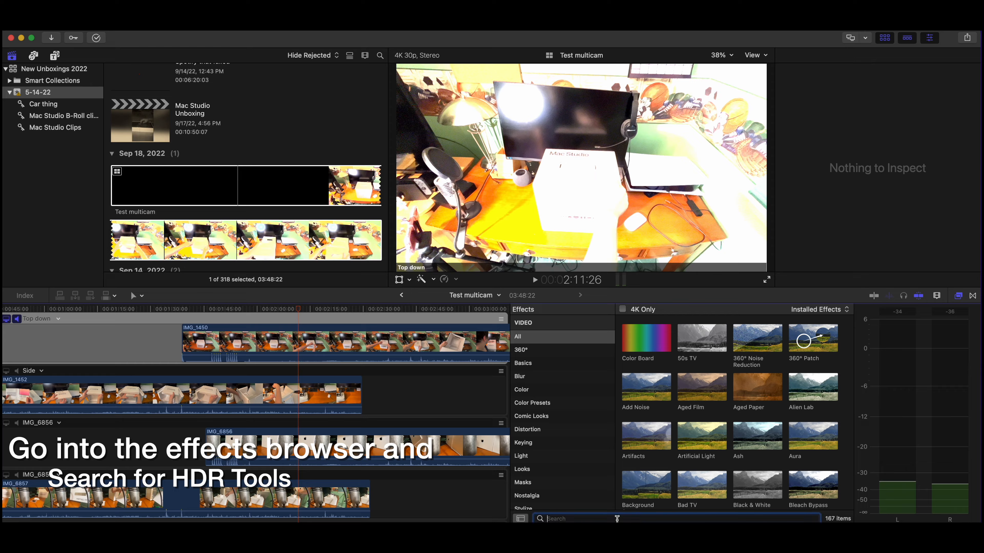
pyautogui.write('hdr')
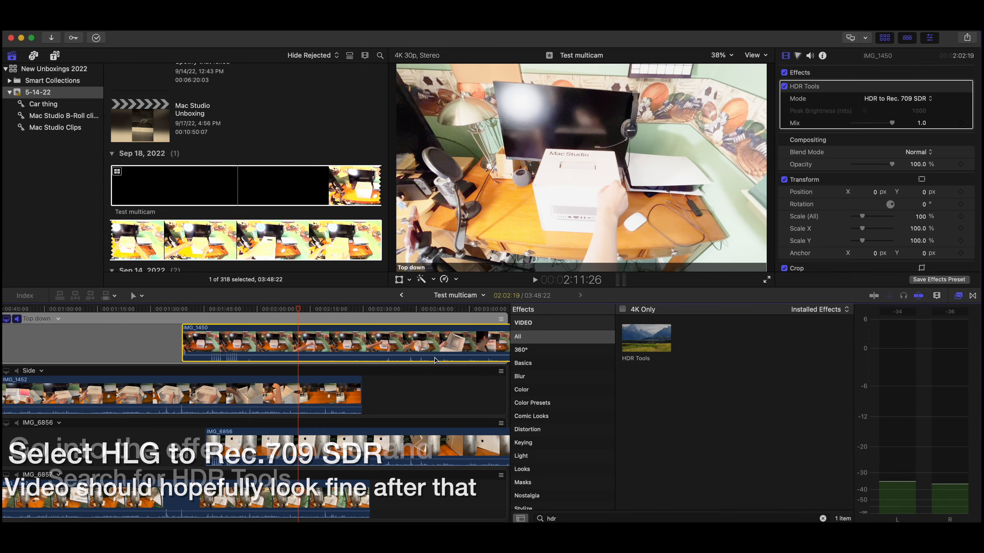
pyautogui.click(873, 102)
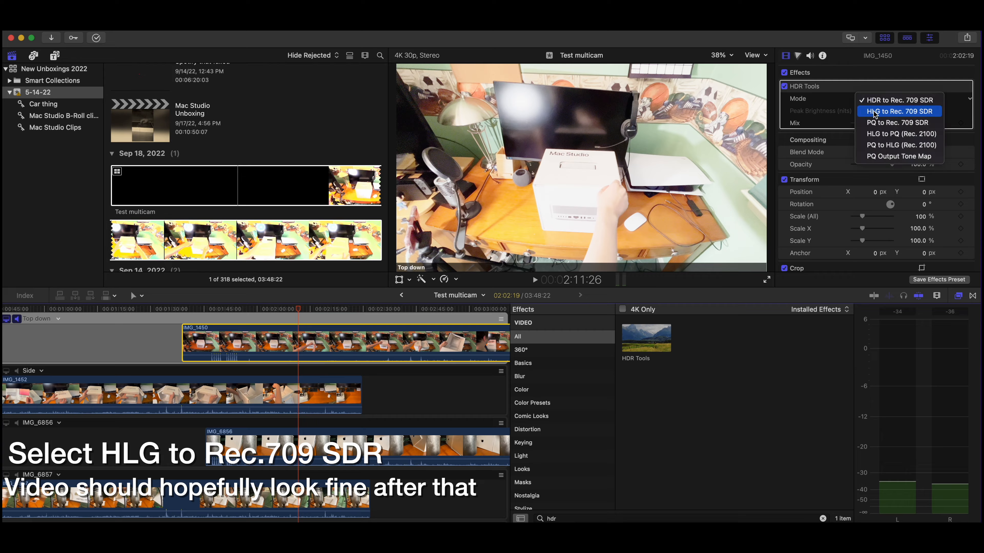
pyautogui.click(889, 112)
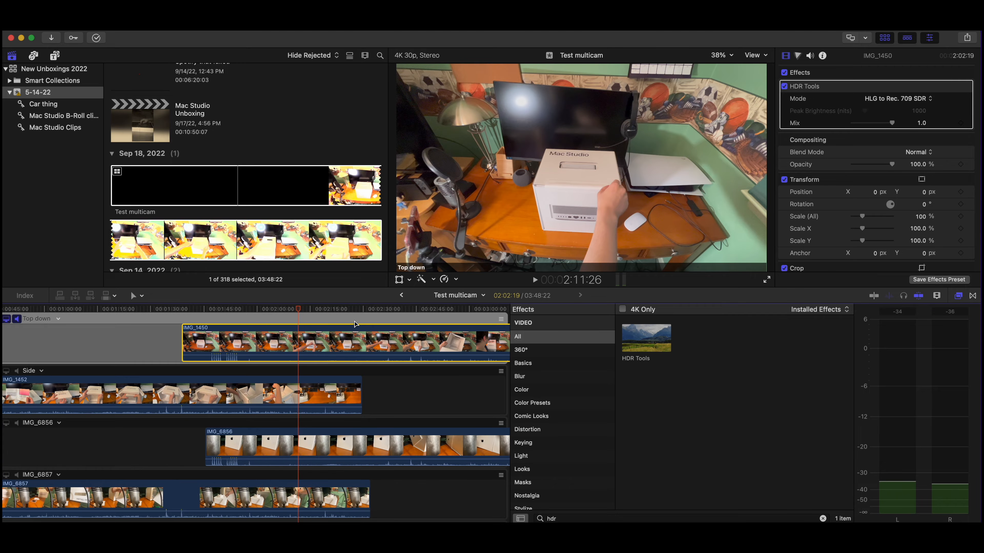
# Step: Apply the HDR Tools effect to IMG_1452 in the Side angle and set its mode to HLG to Rec. 709 SDR
pyautogui.scroll(-2, 354, 325)
pyautogui.scroll(-1, 353, 325)
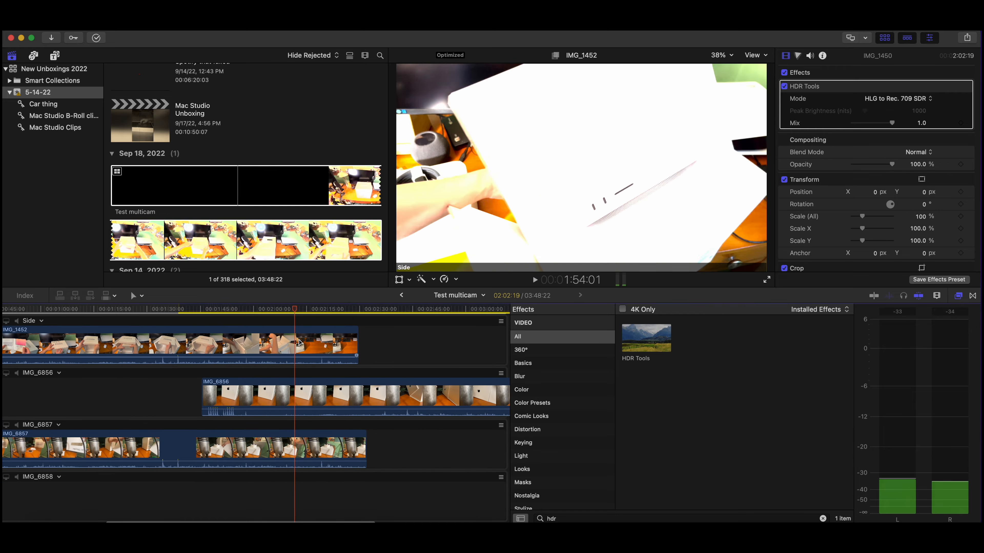
pyautogui.click(257, 344)
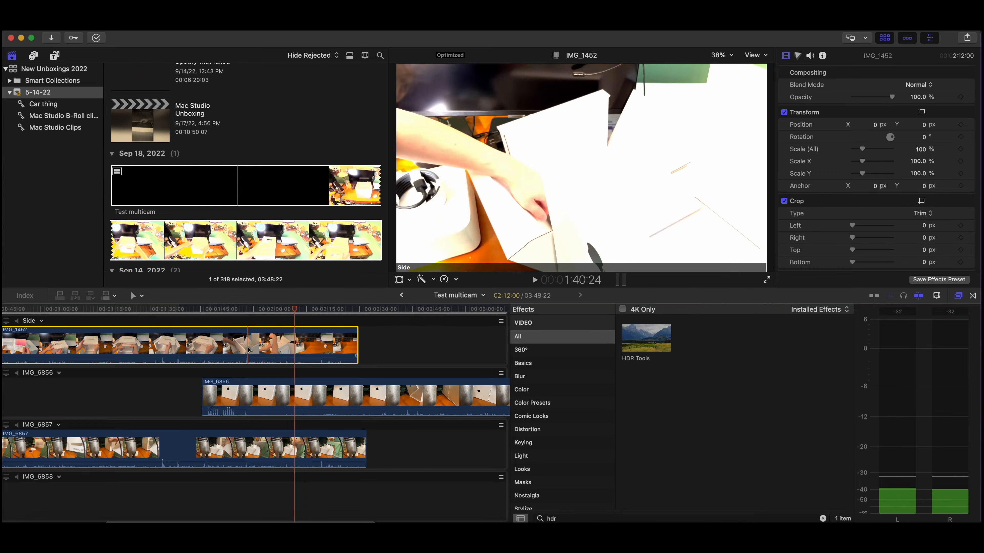
pyautogui.moveTo(644, 336); pyautogui.dragTo(244, 335)
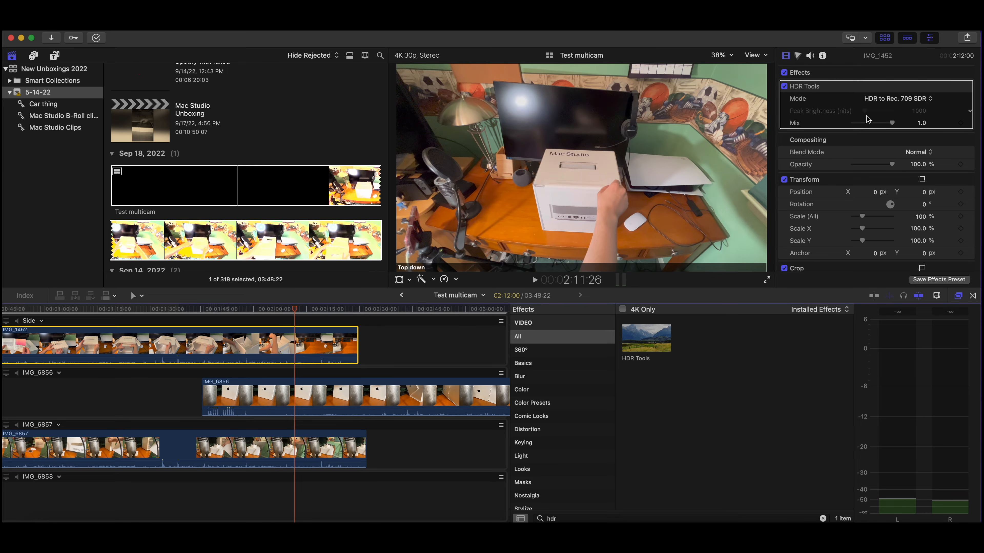
pyautogui.click(878, 98)
pyautogui.click(891, 112)
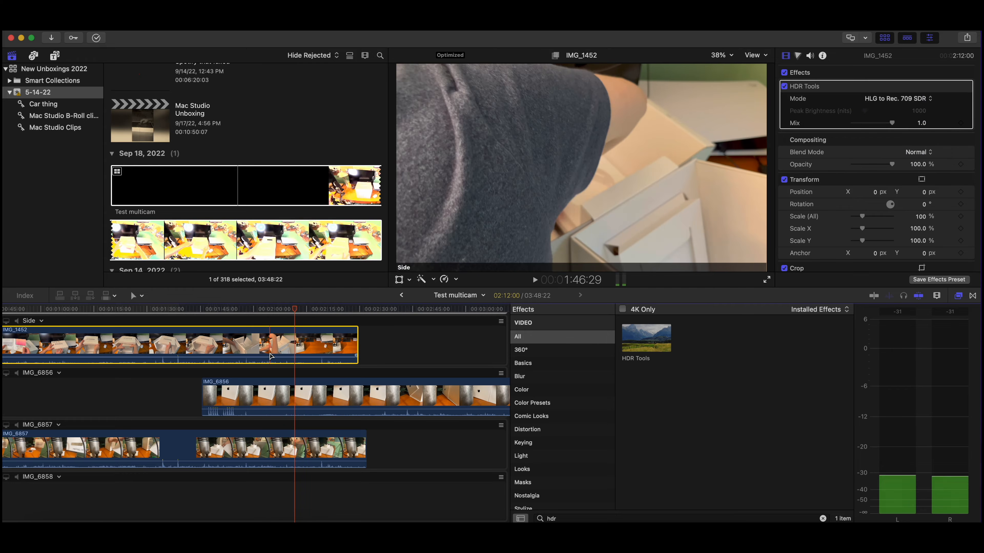
# Step: Hide the effects browser and select the IMG_1450 clip in the Top down angle
pyautogui.hscroll(-5, 287, 353)
pyautogui.press('super+5')
pyautogui.scroll(3, 434, 345)
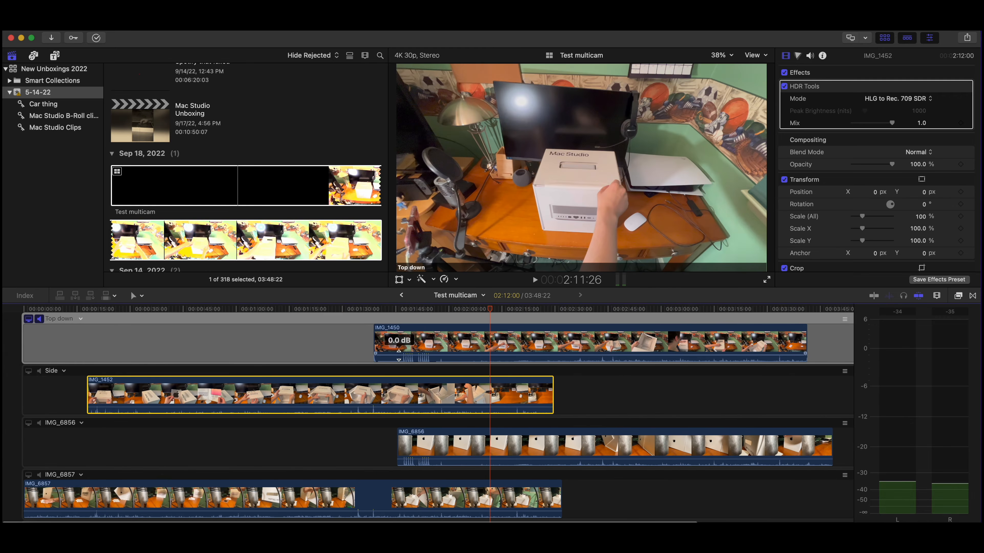
pyautogui.click(482, 340)
pyautogui.hscroll(5, 482, 340)
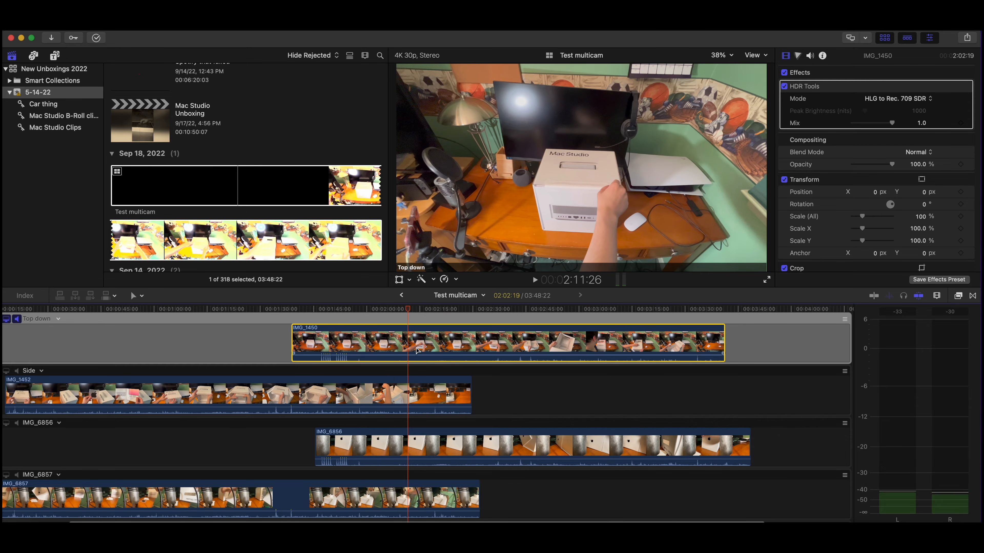
# Step: Move IMG_1452 into the Top down angle after IMG_1450, IMG_6856 into the Side angle, and IMG_6857 into the IMG_6856 angle
pyautogui.moveTo(124, 386); pyautogui.dragTo(362, 340)
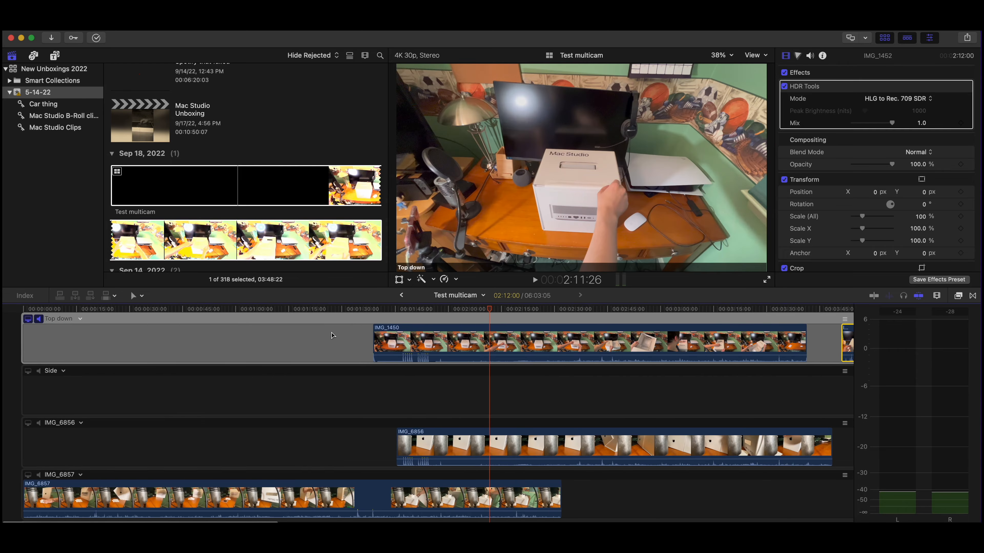
pyautogui.moveTo(403, 449); pyautogui.dragTo(141, 394)
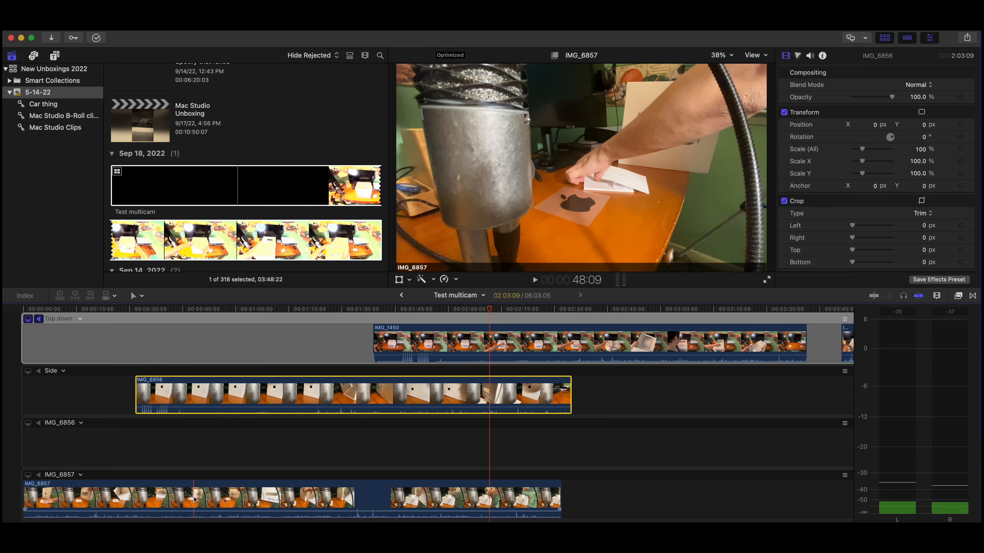
pyautogui.moveTo(199, 503); pyautogui.dragTo(512, 450)
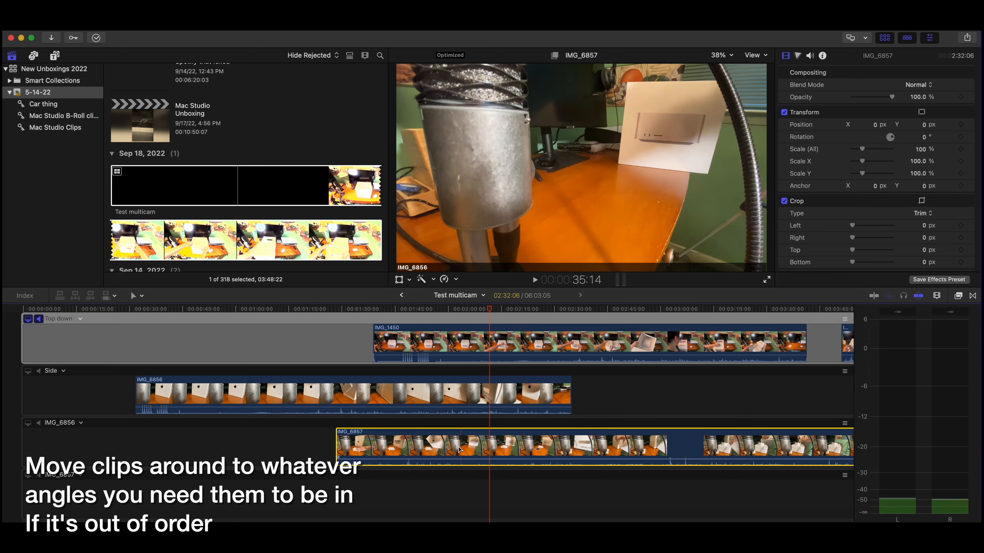
# Step: Move IMG_6857, IMG_6858 and IMG_6858 1 into the Side angle, placing them in order after IMG_6856
pyautogui.scroll(-2, 395, 410)
pyautogui.moveTo(395, 411); pyautogui.dragTo(657, 363)
pyautogui.scroll(-3, 54, 463)
pyautogui.moveTo(77, 464); pyautogui.dragTo(295, 391)
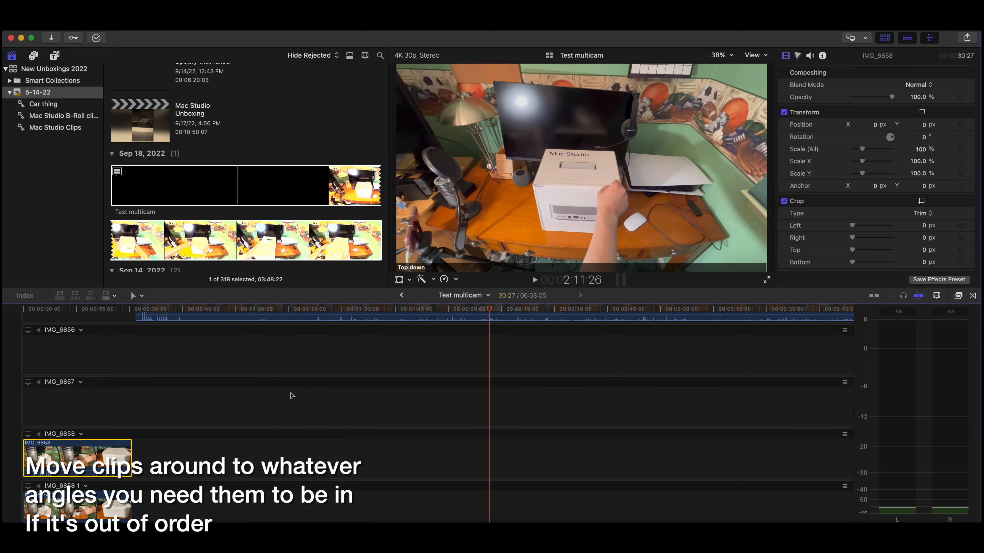
pyautogui.scroll(1, 292, 395)
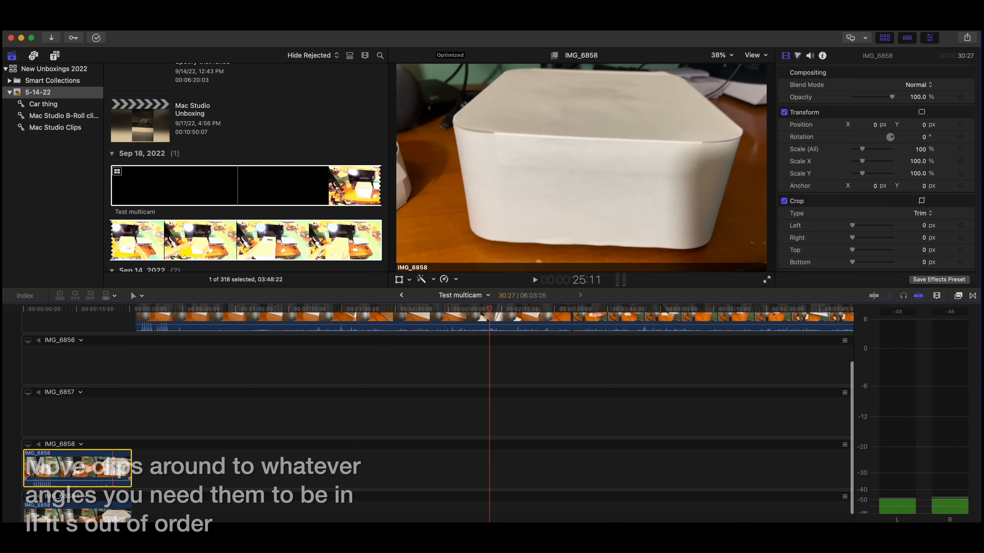
pyautogui.moveTo(77, 465); pyautogui.dragTo(297, 372)
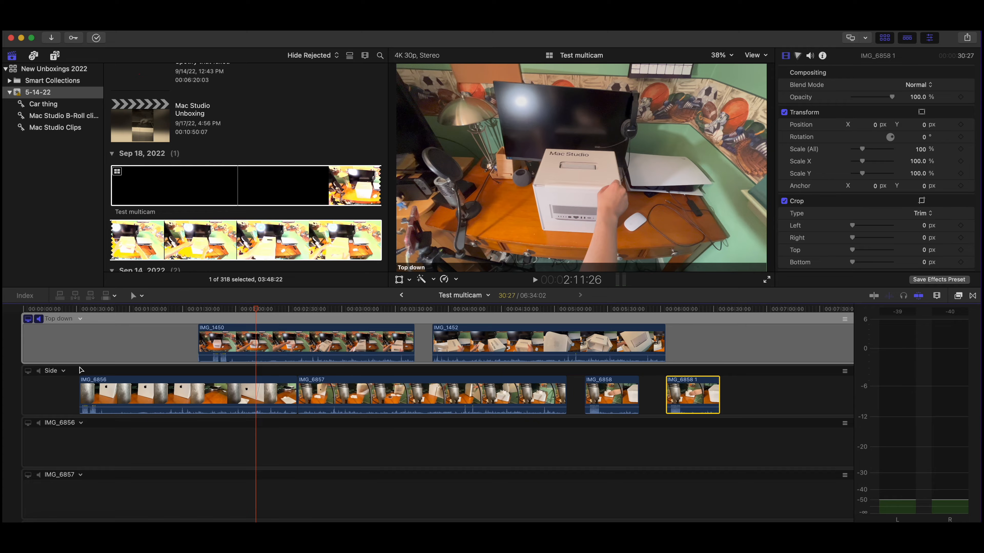
# Step: Delete the empty IMG_6858 1, IMG_6858, IMG_6857 and IMG_6856 angles from the multicam clip
pyautogui.scroll(-5, 103, 446)
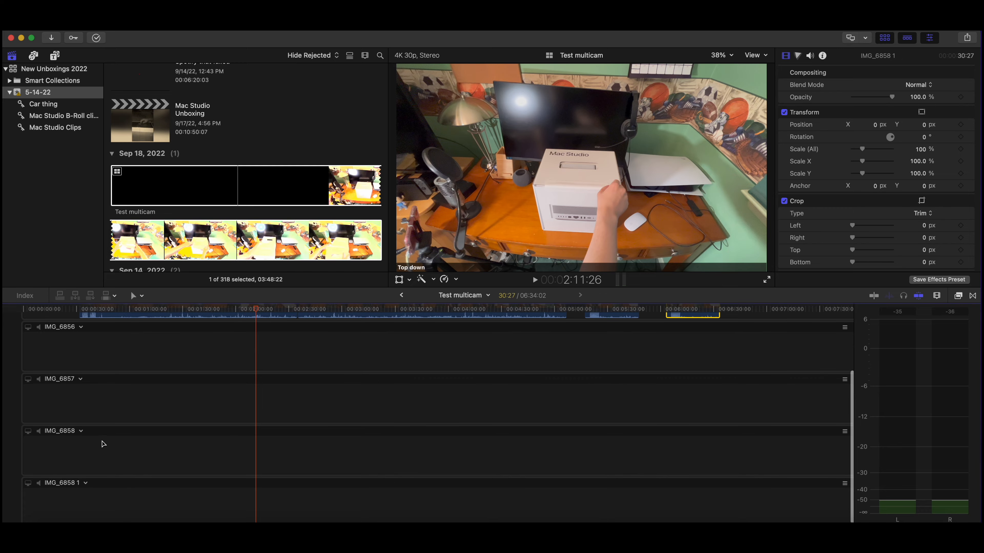
pyautogui.click(77, 351)
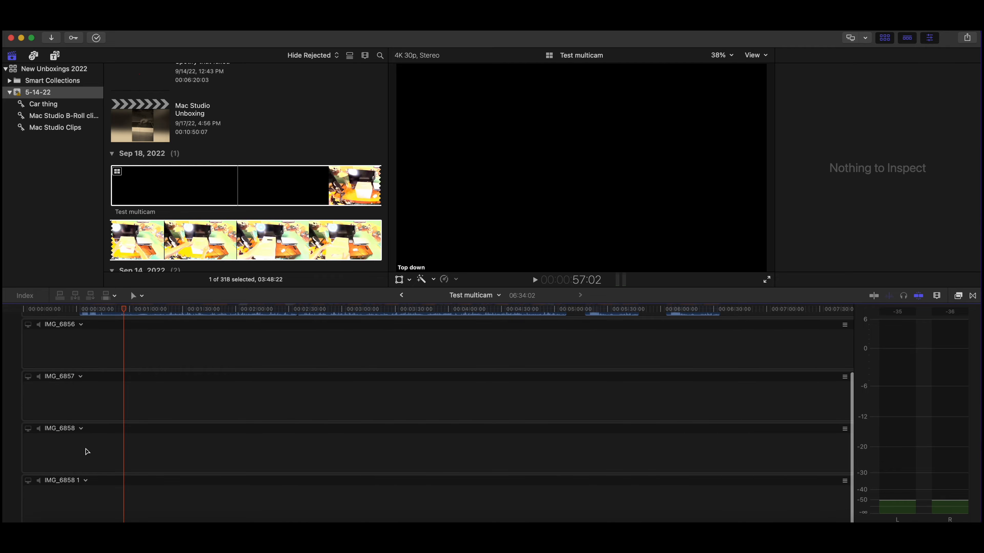
pyautogui.click(86, 481)
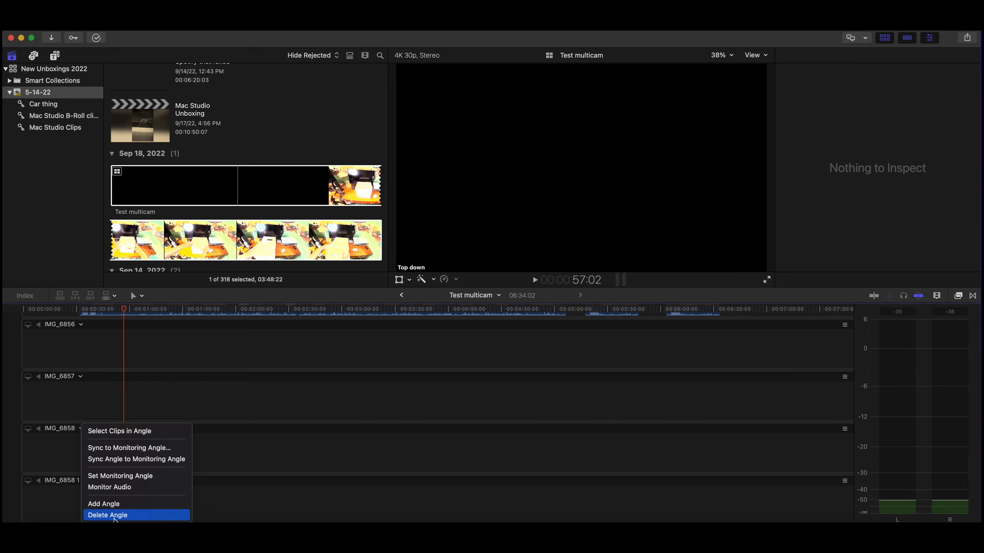
pyautogui.click(115, 517)
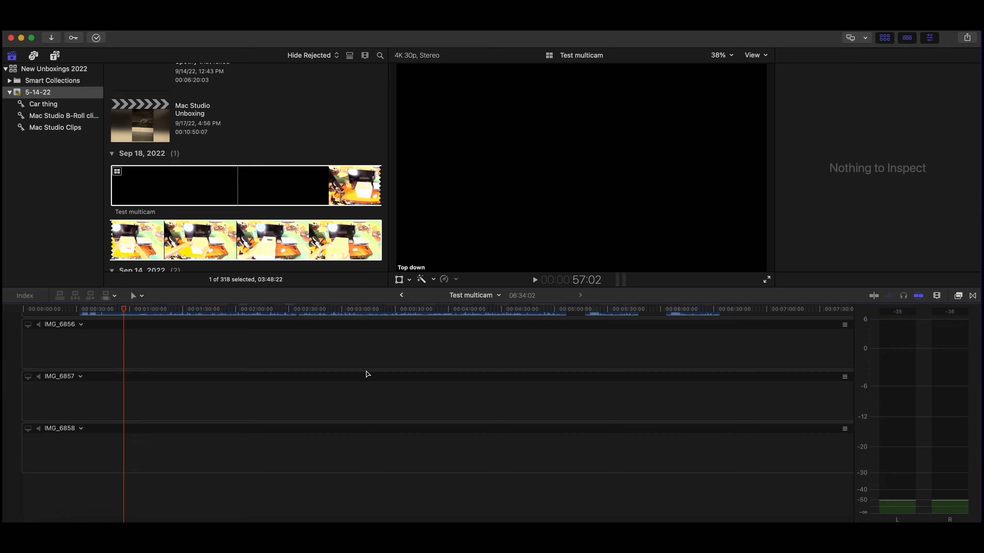
pyautogui.click(81, 429)
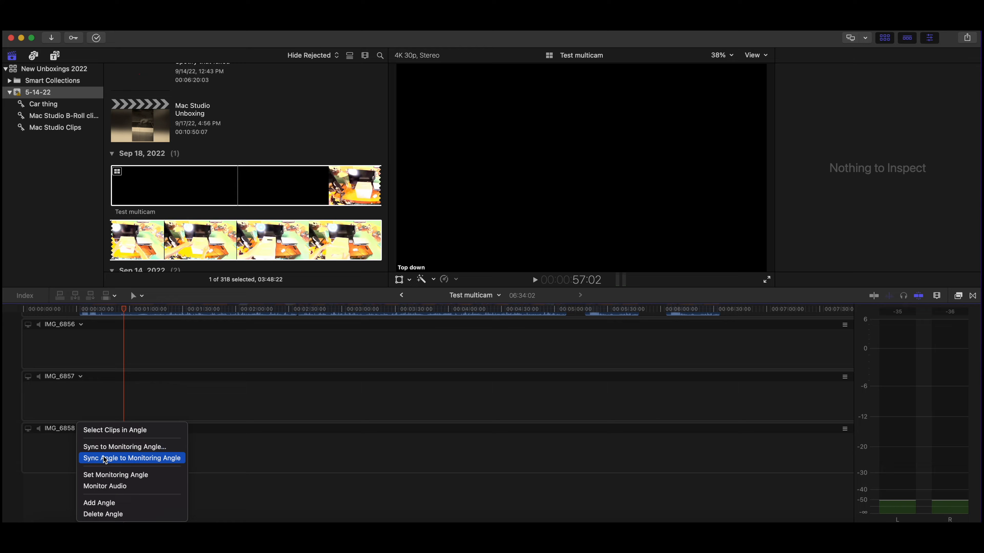
pyautogui.click(103, 515)
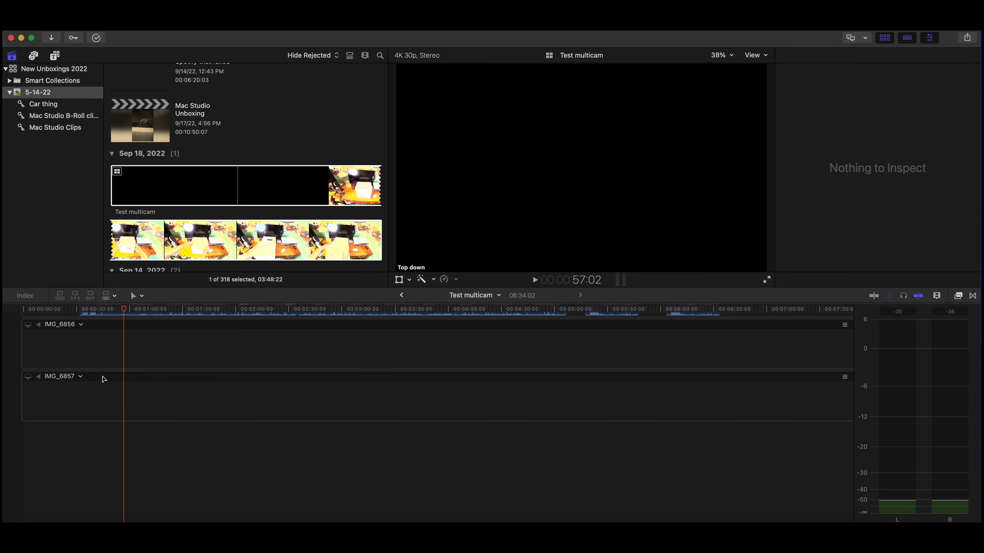
pyautogui.click(80, 378)
pyautogui.click(111, 465)
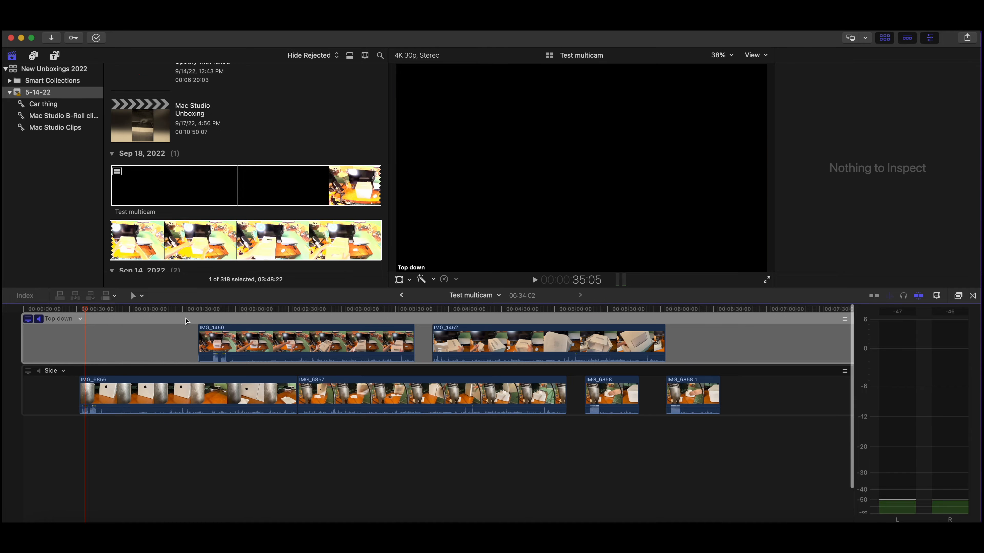
# Step: Place the playhead near the start of IMG_1450 and show the multicam angles beside the main picture in the viewer
pyautogui.click(205, 318)
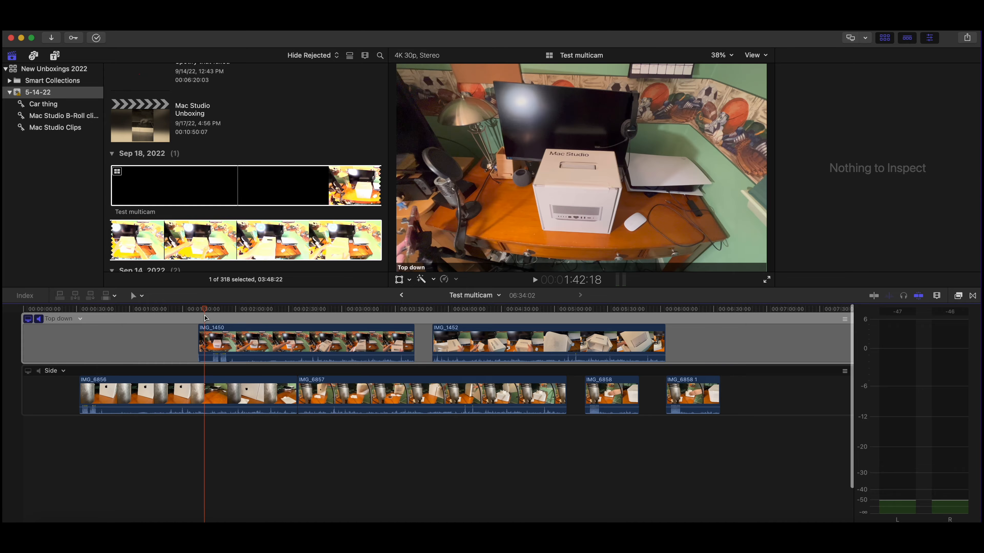
pyautogui.click(747, 55)
pyautogui.click(766, 91)
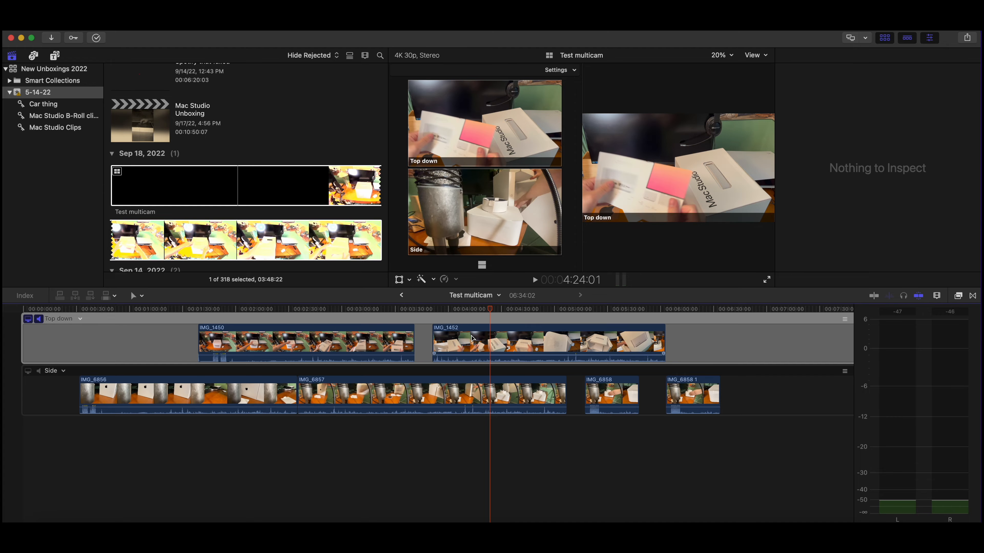
pyautogui.scroll(-1, 472, 338)
pyautogui.scroll(1, 517, 472)
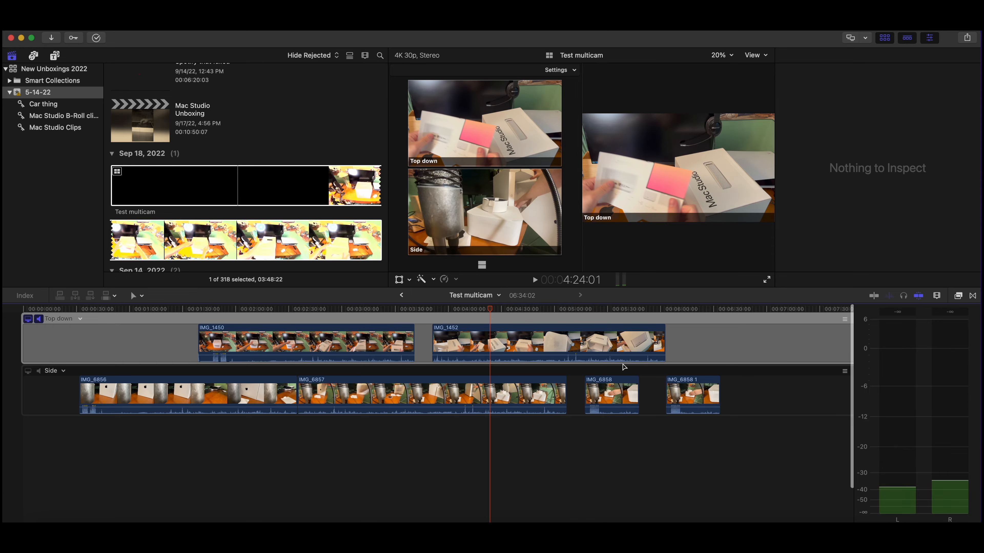
# Step: Sync only the IMG_6857 clip in the Side angle to the monitoring angle, and play from the start of IMG_1452 to check the alignment
pyautogui.click(437, 396)
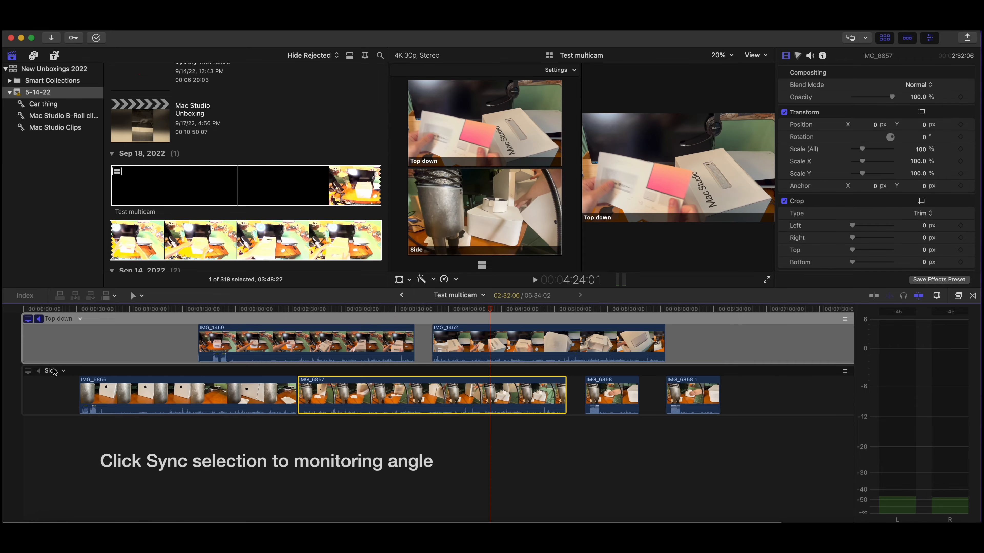
pyautogui.rightClick(62, 372)
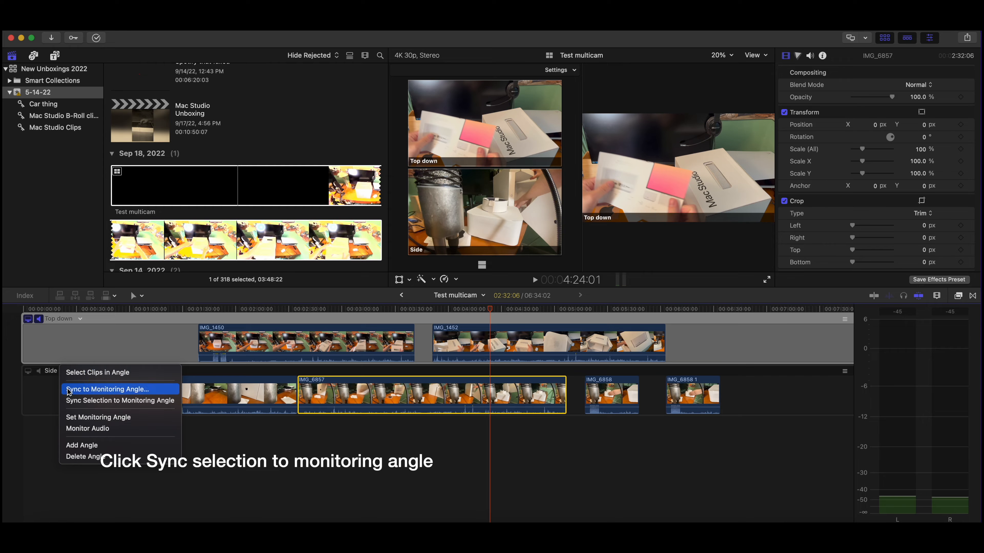
pyautogui.click(76, 401)
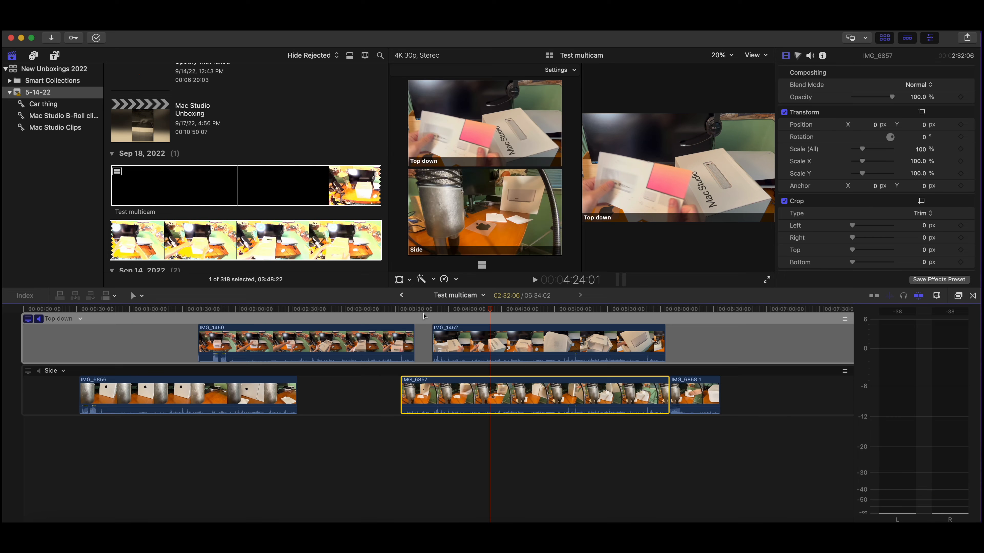
pyautogui.click(406, 315)
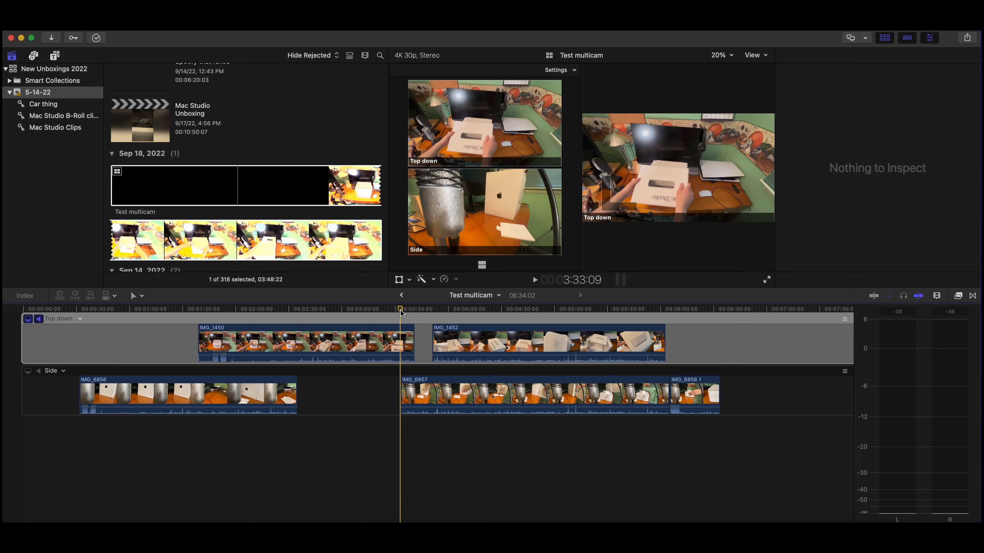
pyautogui.moveTo(402, 313); pyautogui.dragTo(428, 313)
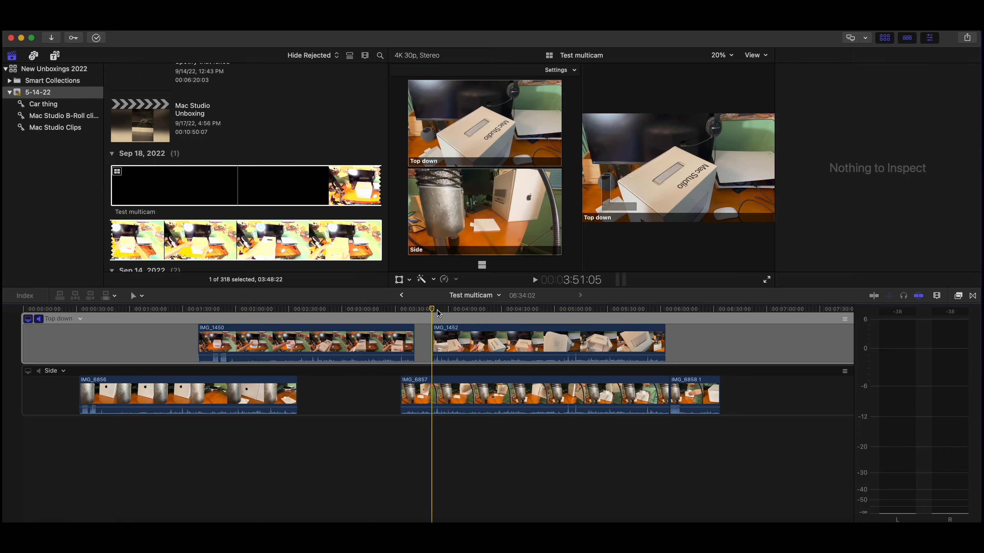
pyautogui.press('space')
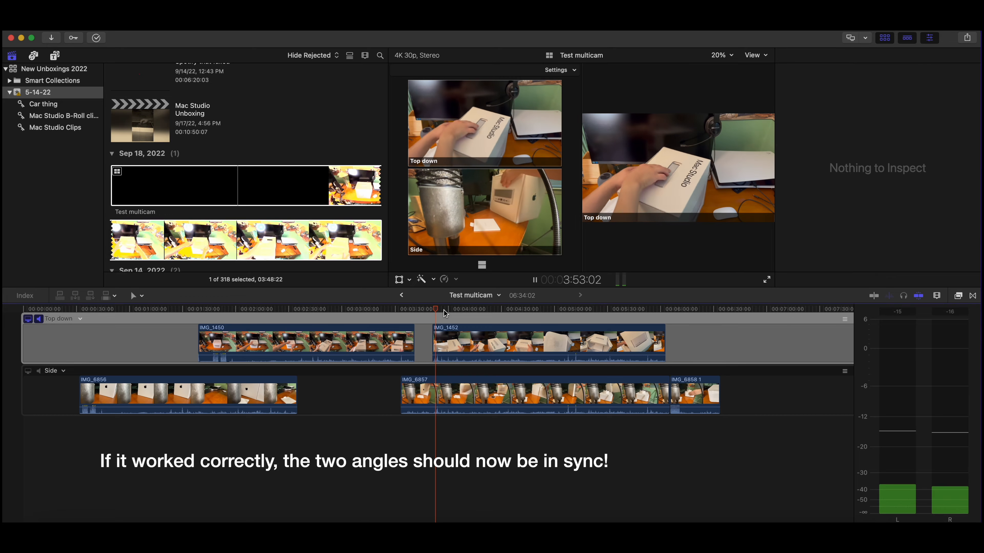
pyautogui.moveTo(442, 311); pyautogui.dragTo(476, 311)
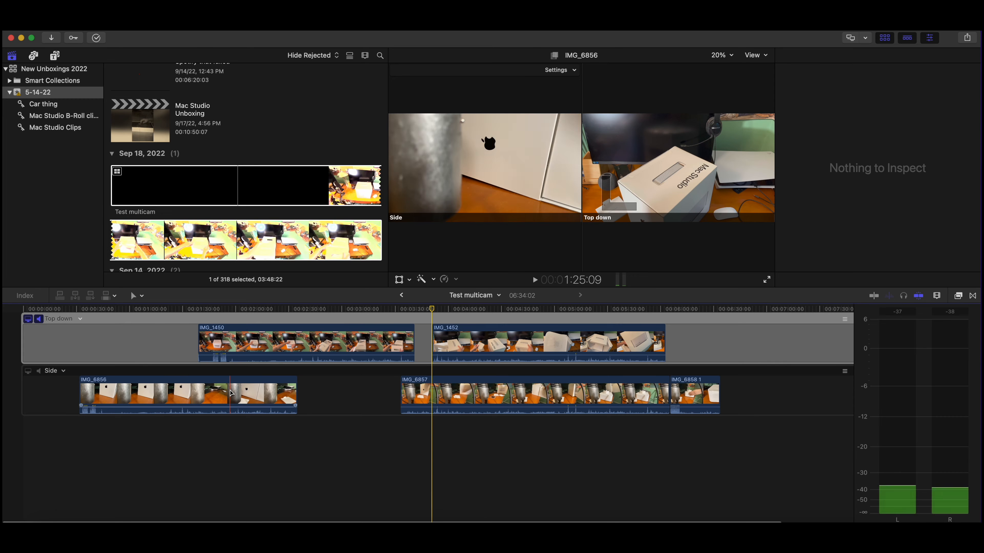
# Step: Sync only the IMG_6856 clip in the Side angle to the monitoring angle, and skim through both angles to check the alignment
pyautogui.click(88, 380)
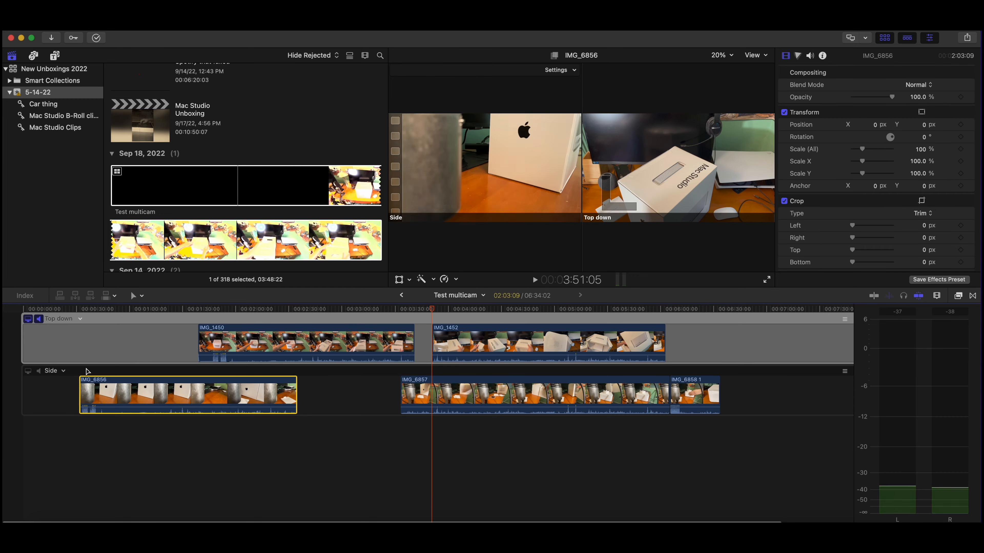
pyautogui.rightClick(63, 372)
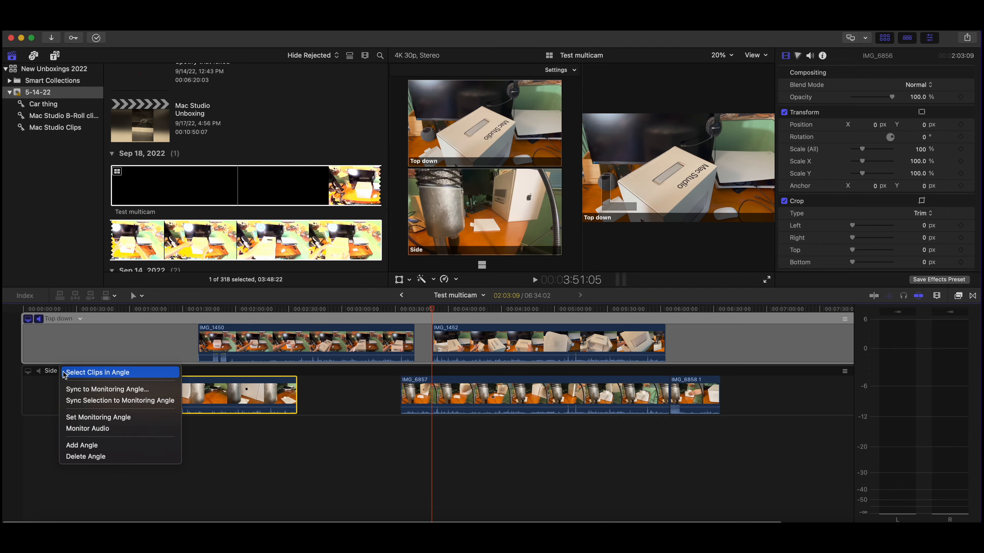
pyautogui.click(67, 400)
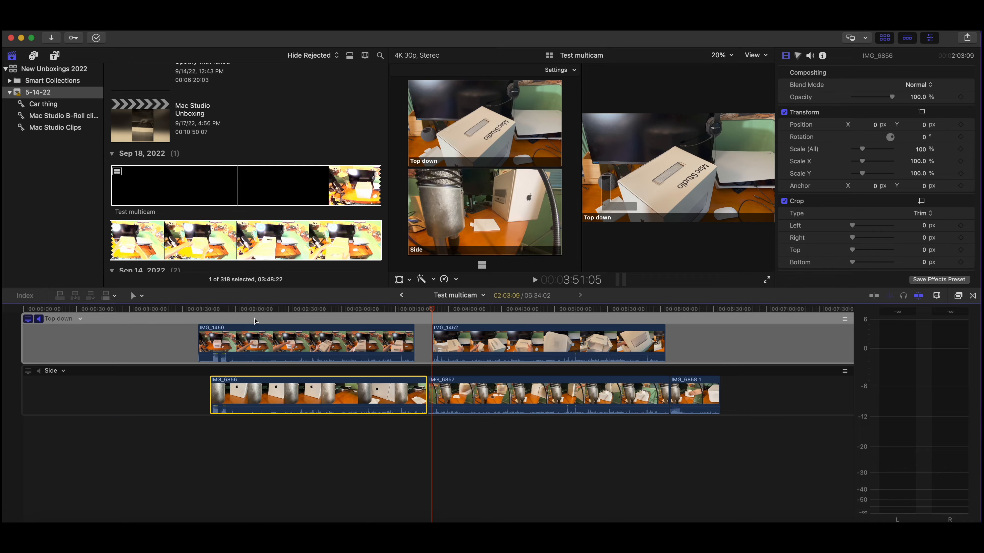
pyautogui.click(255, 318)
pyautogui.moveTo(254, 311); pyautogui.dragTo(518, 336)
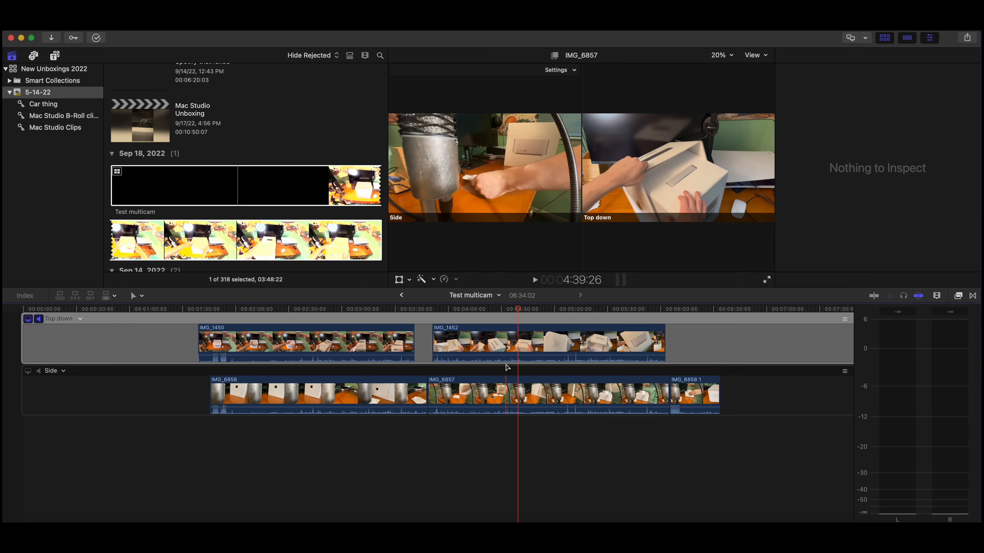
pyautogui.press('super+minus')
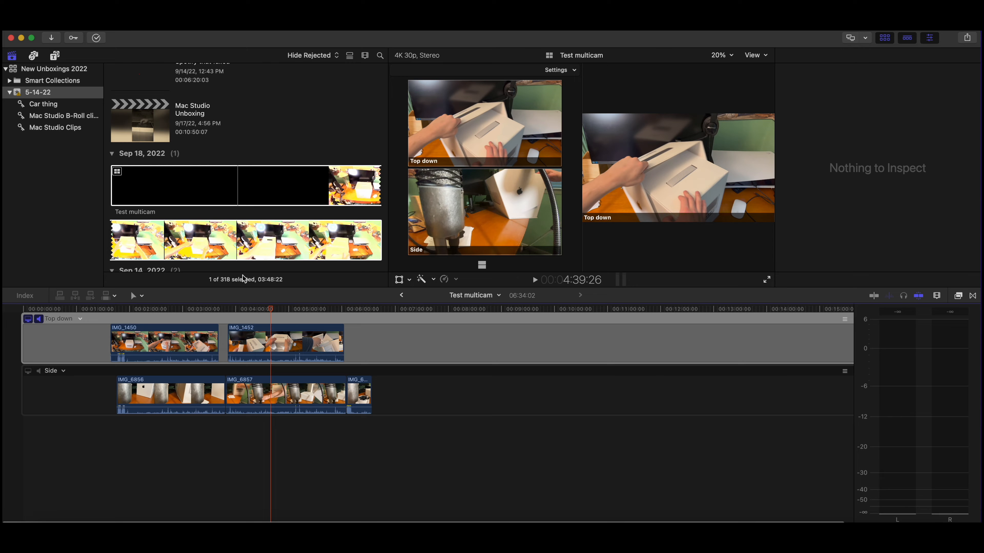
pyautogui.moveTo(274, 313); pyautogui.dragTo(205, 318)
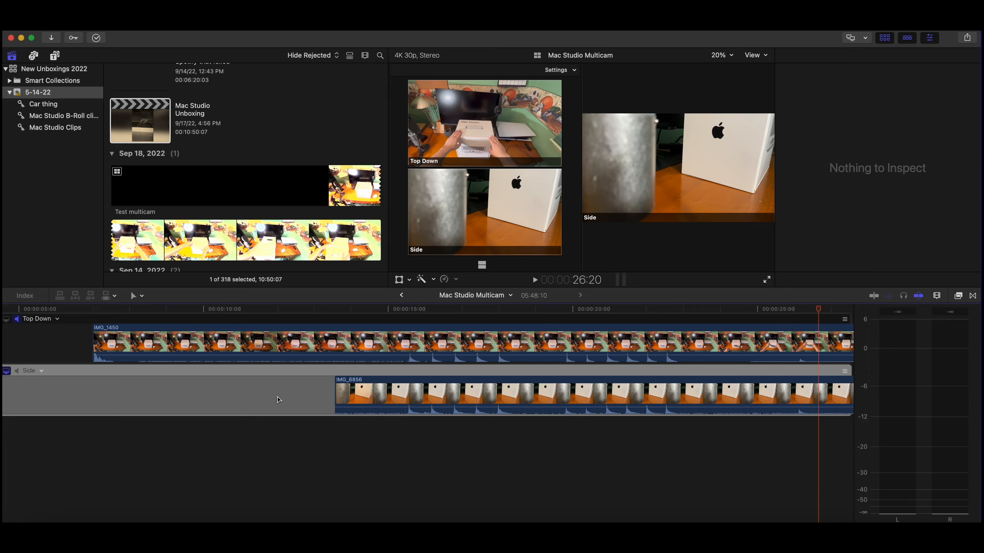
# Step: Examine how the Top Down and Side clips line up along the Mac Studio Multicam timeline
pyautogui.press('super+minus')
pyautogui.press('super+minus')
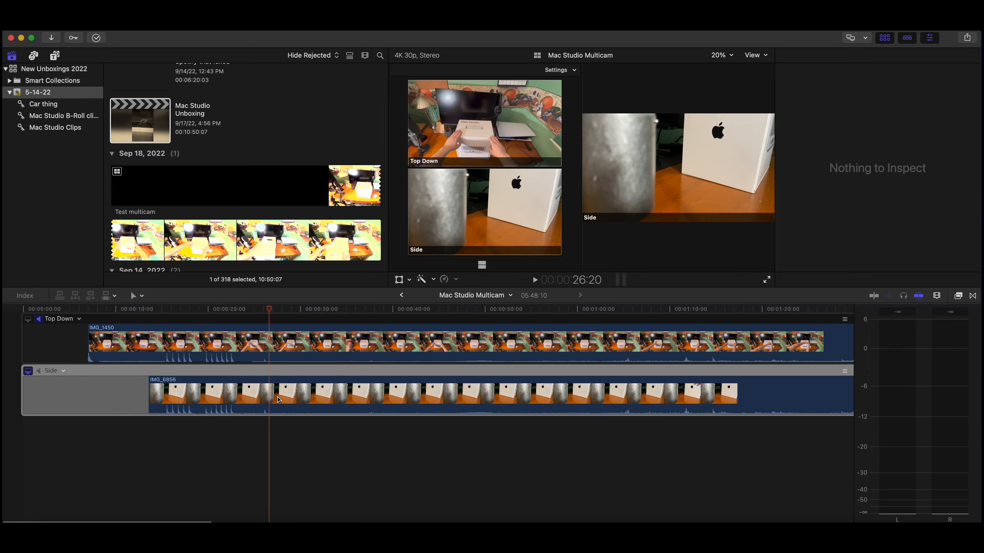
pyautogui.moveTo(279, 312); pyautogui.dragTo(748, 331)
pyautogui.press('super+minus')
pyautogui.press('super+minus')
pyautogui.press('super+minus')
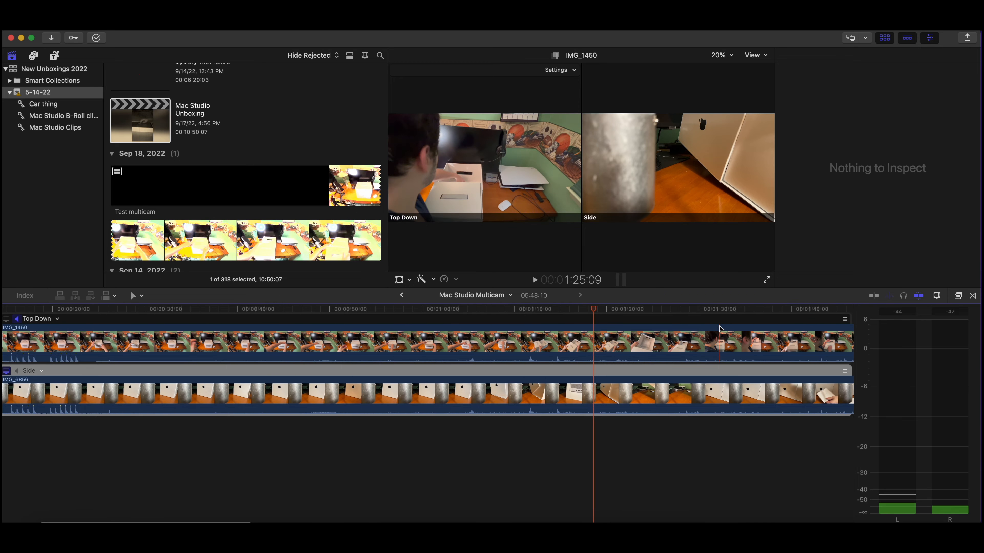
pyautogui.press('super+equal')
pyautogui.press('super+equal')
pyautogui.press('super+equal')
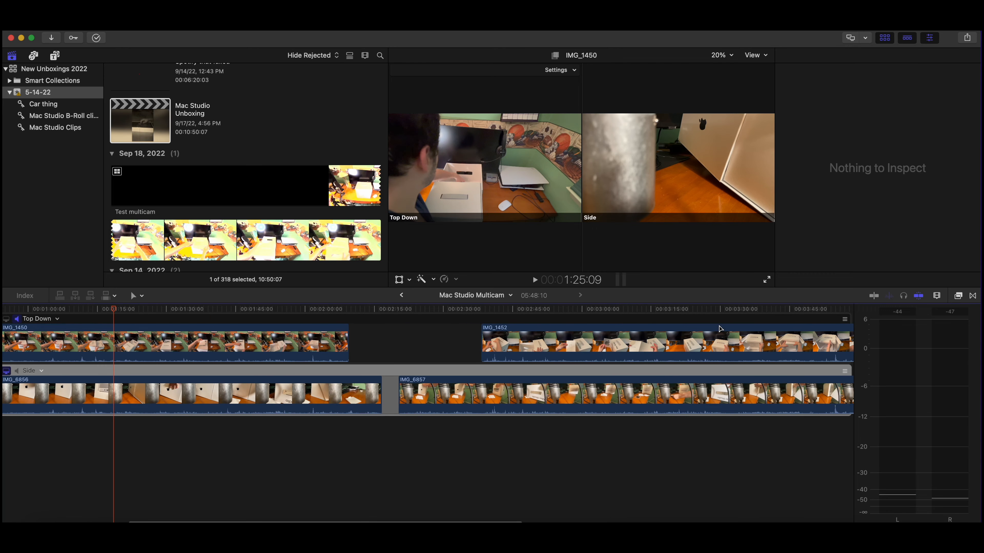
# Step: Return to the Mac Studio Unboxing project and move the playhead to the short multicam segment at about 45 seconds
pyautogui.click(401, 296)
pyautogui.hscroll(-2, 342, 349)
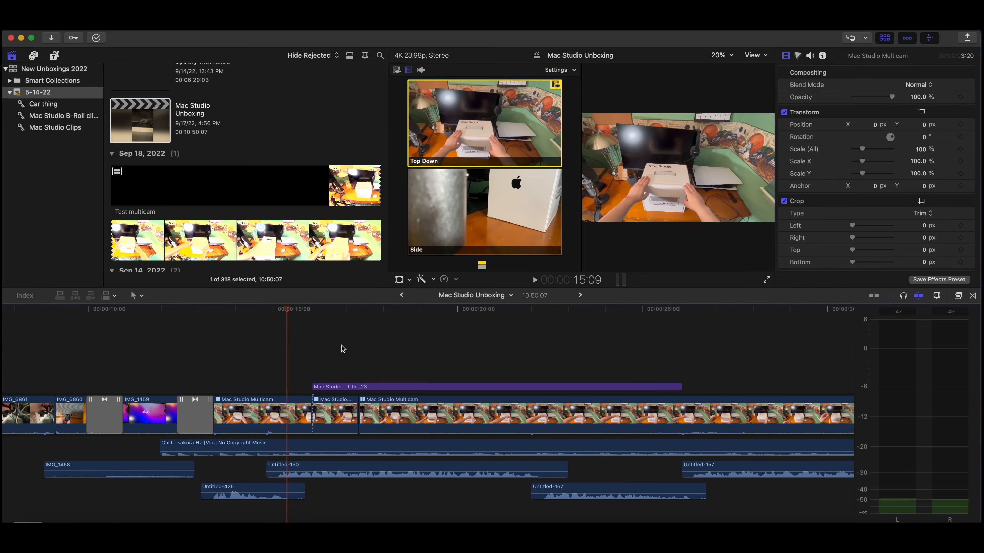
pyautogui.moveTo(284, 311); pyautogui.dragTo(401, 334)
pyautogui.press('super+minus')
pyautogui.press('super+minus')
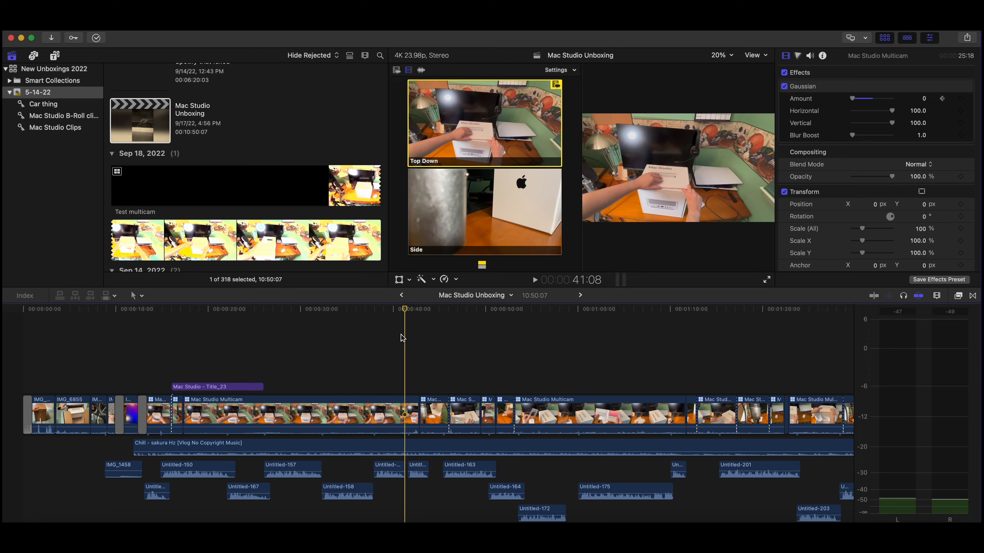
pyautogui.moveTo(406, 313); pyautogui.dragTo(410, 313)
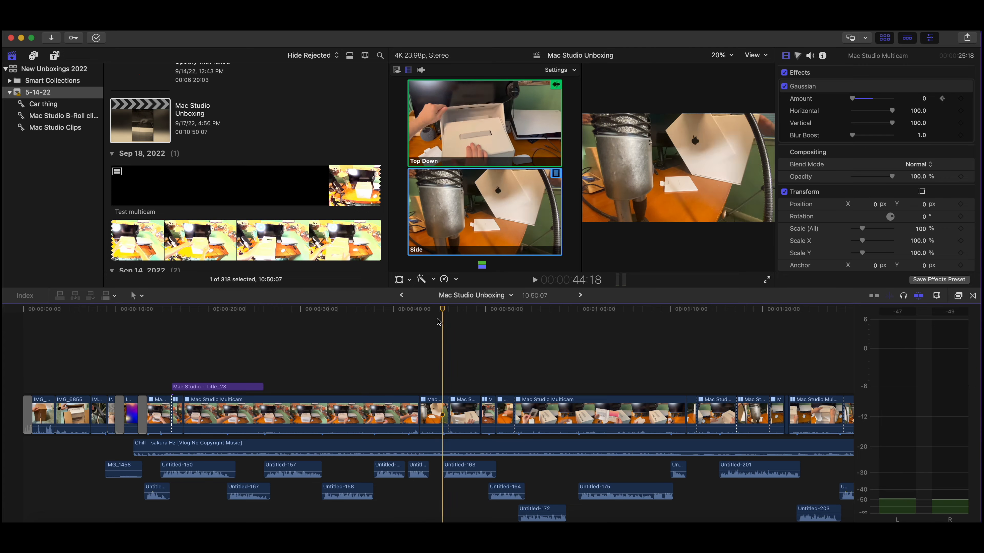
pyautogui.click(433, 415)
pyautogui.rightClick(433, 415)
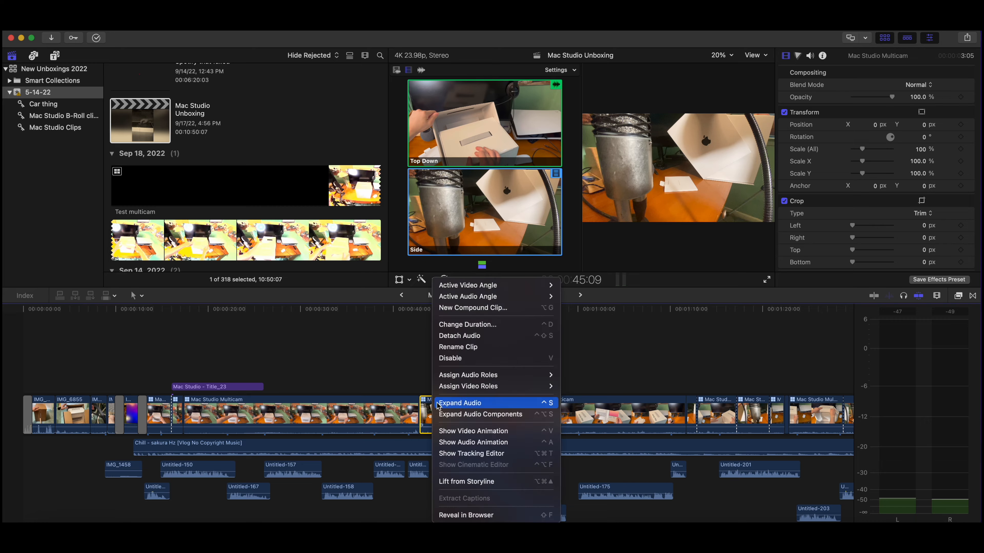
pyautogui.click(424, 409)
pyautogui.rightClick(424, 409)
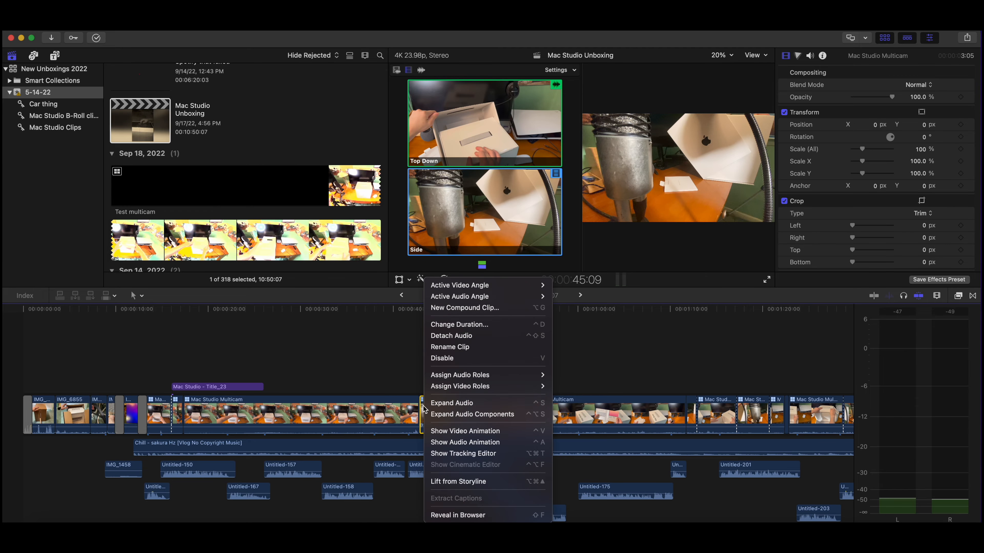
pyautogui.moveTo(479, 288)
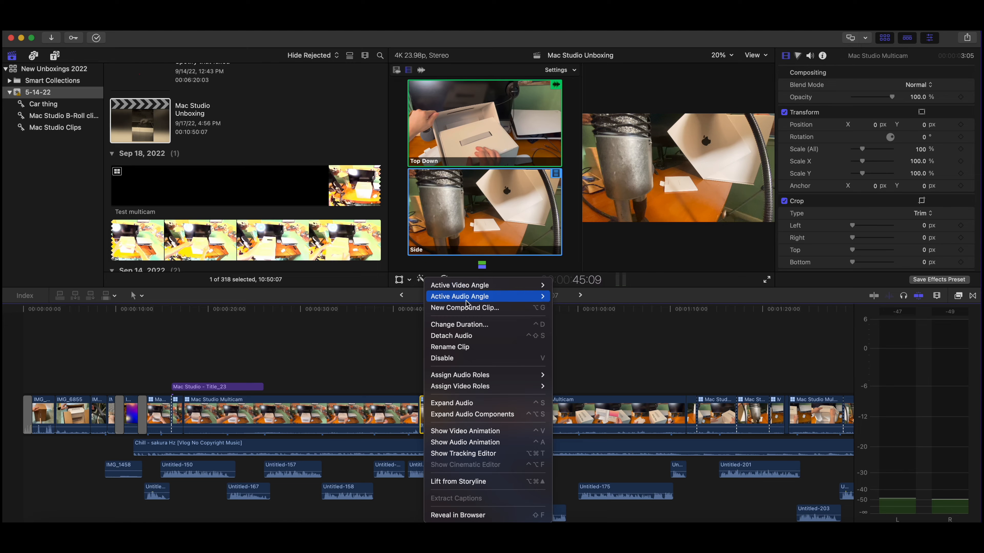
pyautogui.click(703, 131)
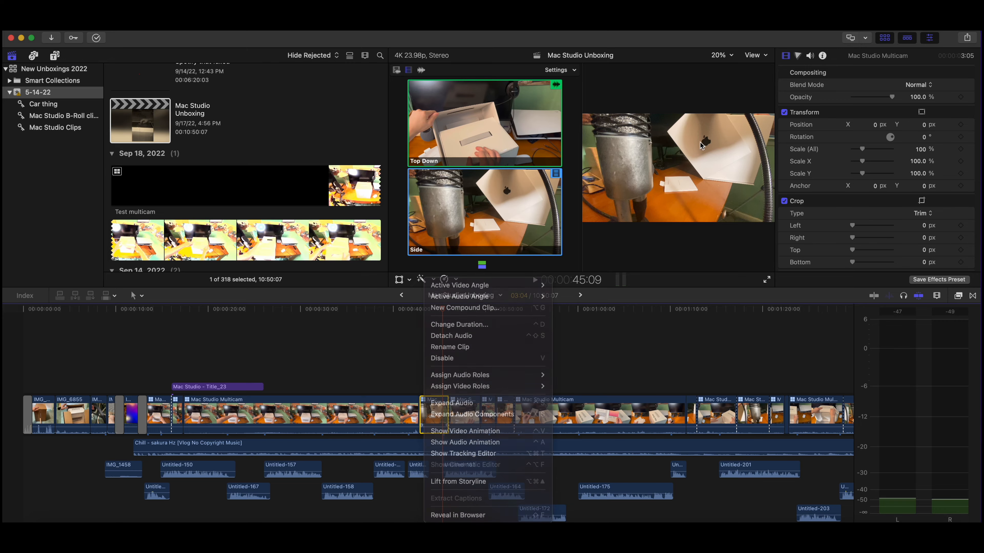
# Step: Hide the angles display and set the active video angle of the short multicam segment at about 45 seconds to Top Down
pyautogui.click(752, 60)
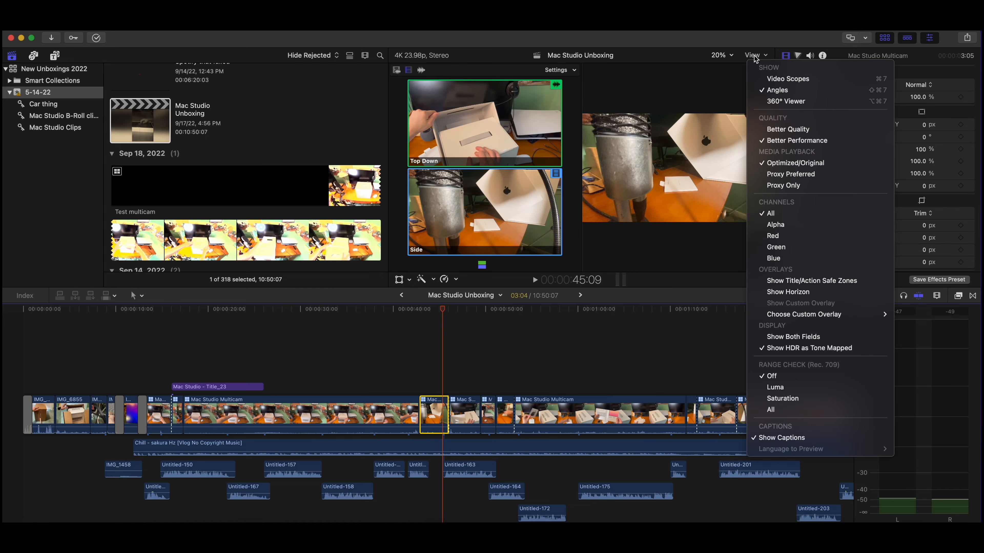
pyautogui.click(762, 95)
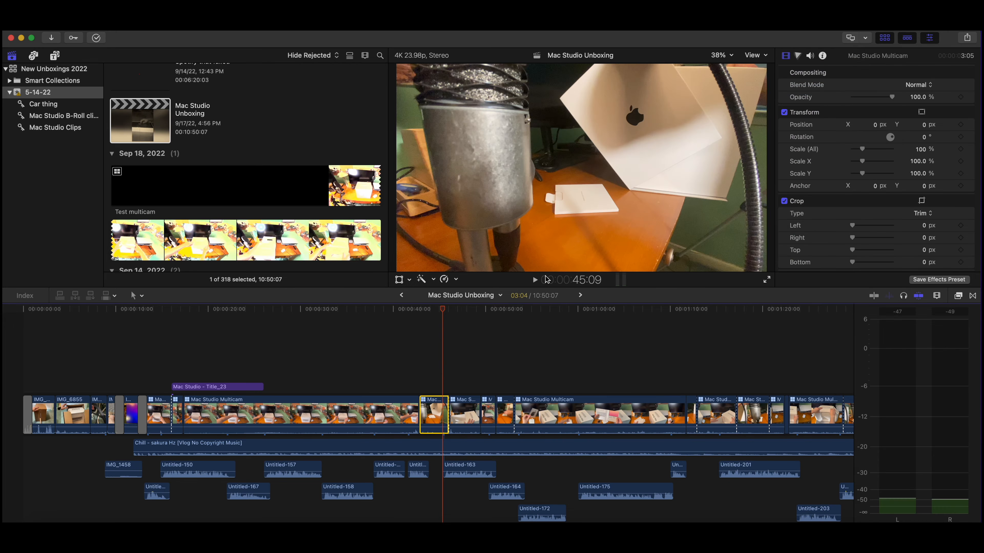
pyautogui.rightClick(426, 424)
pyautogui.moveTo(503, 285)
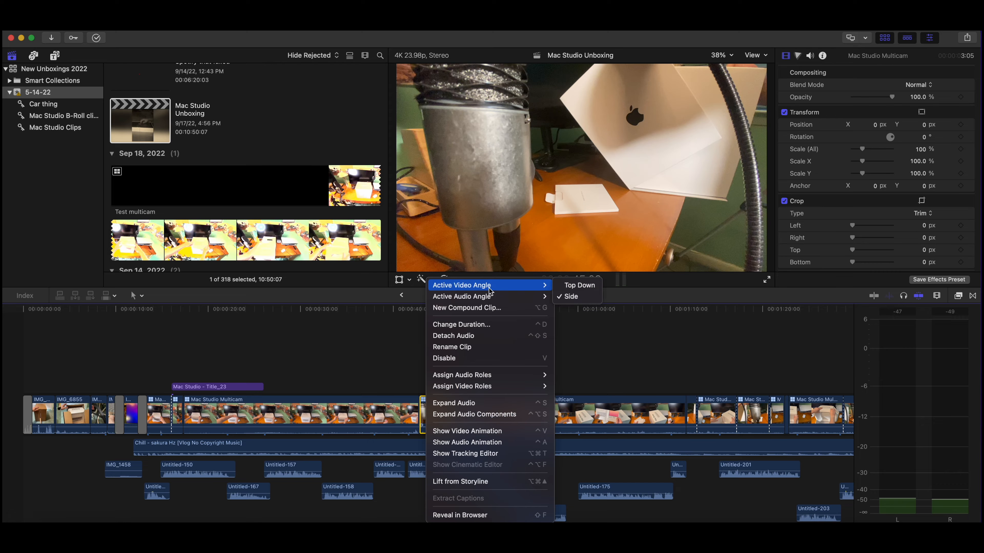
pyautogui.click(576, 290)
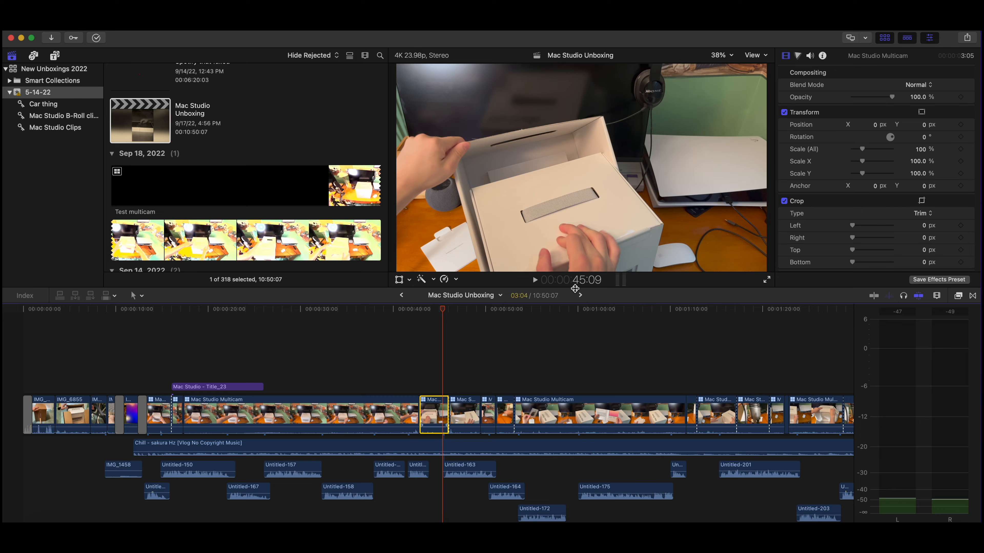
pyautogui.press('Up')
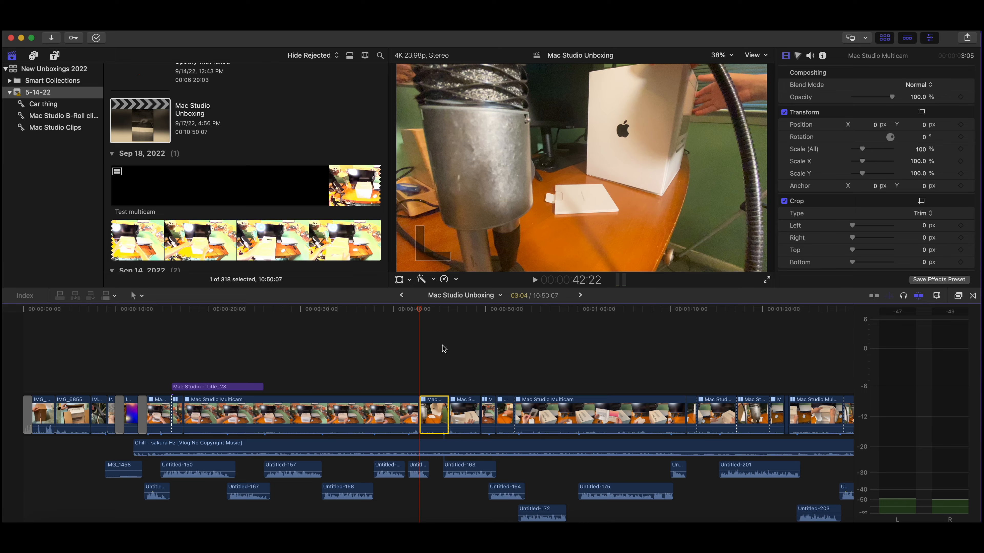
# Step: Show the multicam angles beside the main picture and play the project from about 17 seconds to 21 seconds
pyautogui.click(756, 55)
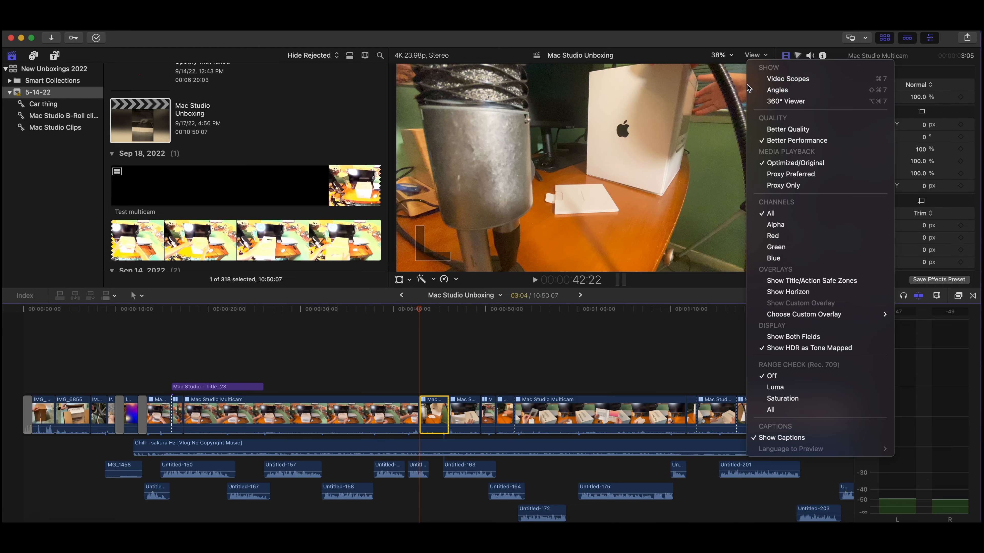
pyautogui.click(761, 86)
pyautogui.click(189, 362)
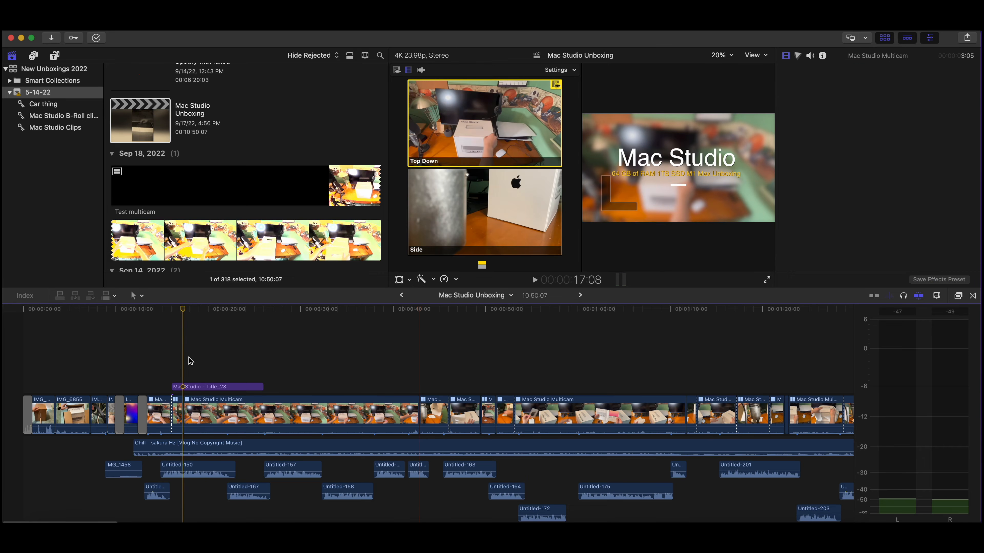
pyautogui.press('space')
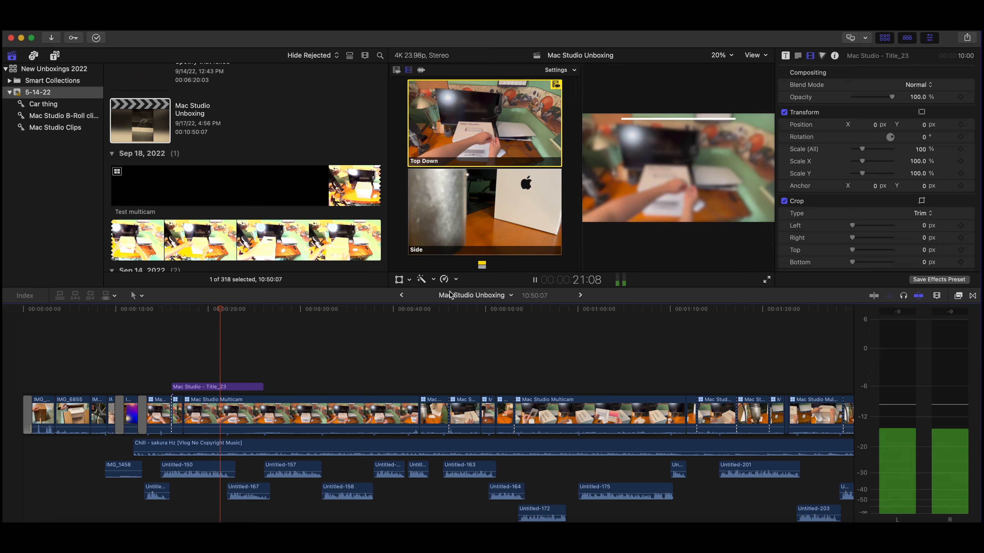
pyautogui.press('space')
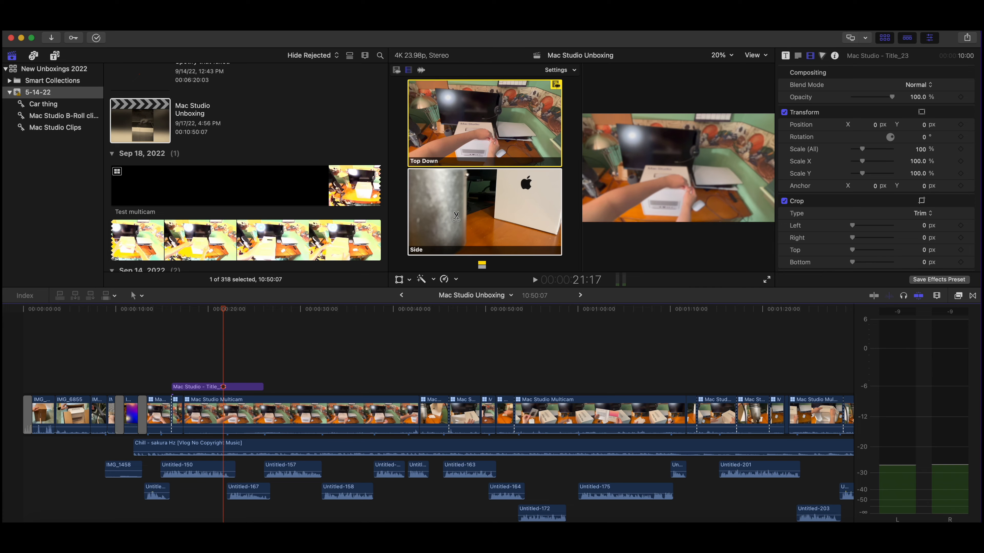
# Step: During playback from about 22 to 26 seconds, cut back and forth between the Side and Top Down angles, ending on Top Down
pyautogui.press('space')
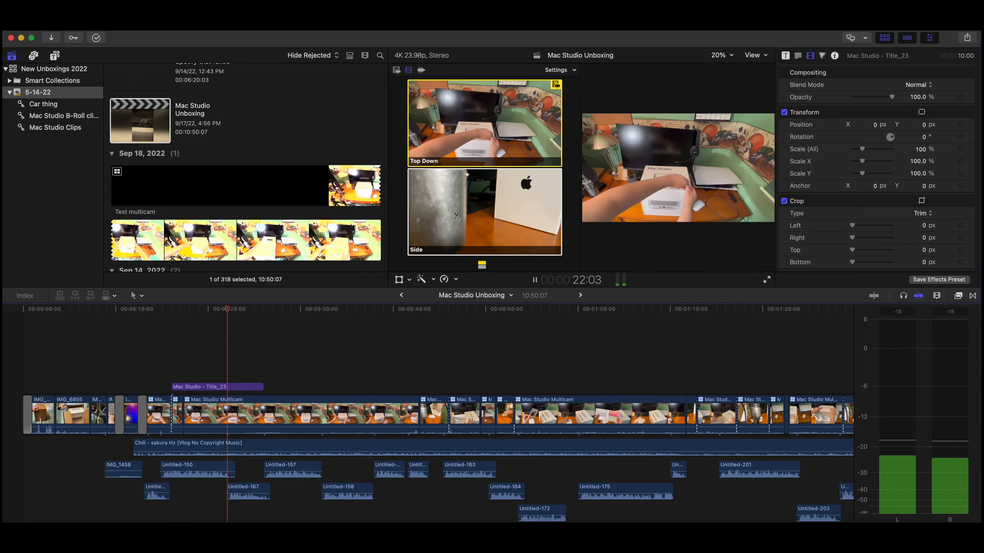
pyautogui.click(456, 217)
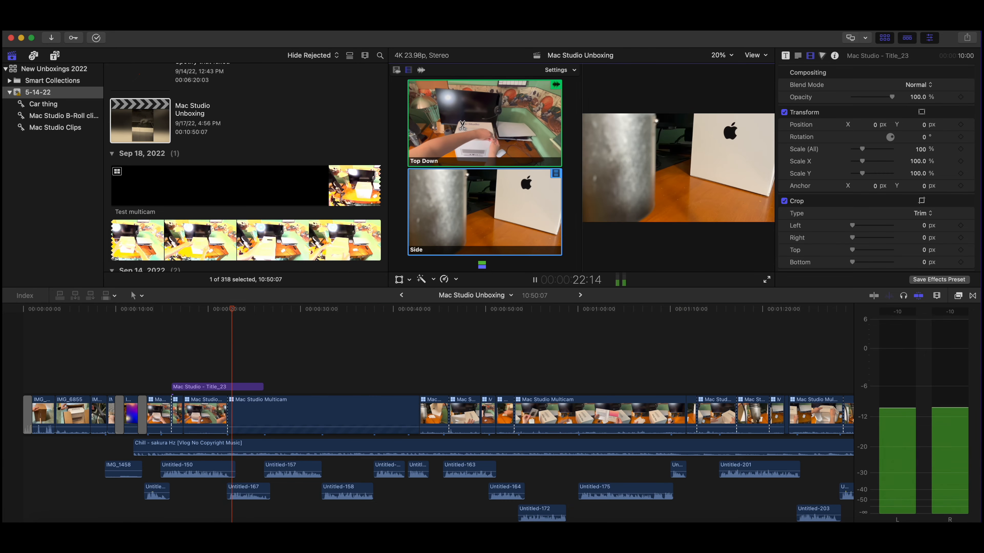
pyautogui.click(474, 138)
pyautogui.click(469, 206)
pyautogui.click(480, 136)
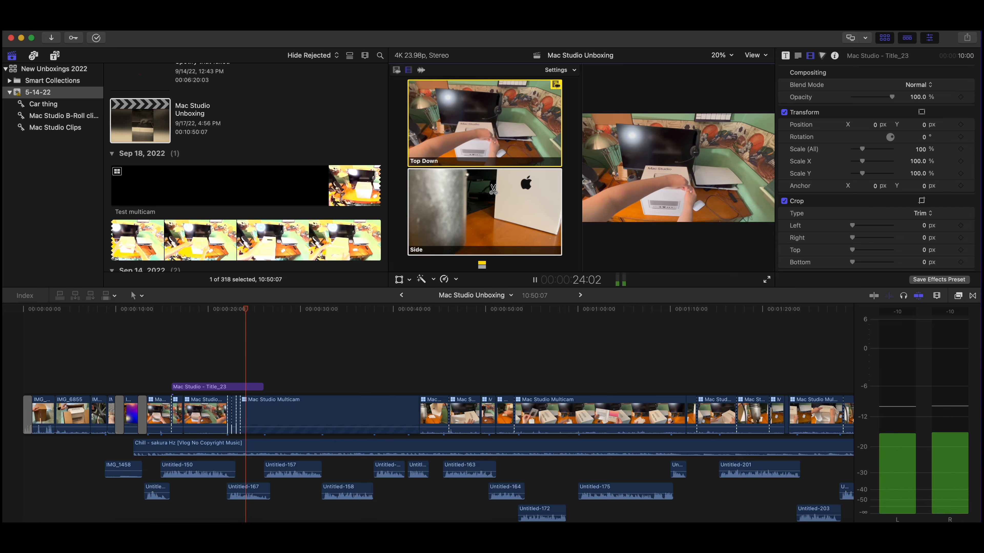
pyautogui.click(487, 202)
pyautogui.click(500, 137)
pyautogui.press('space')
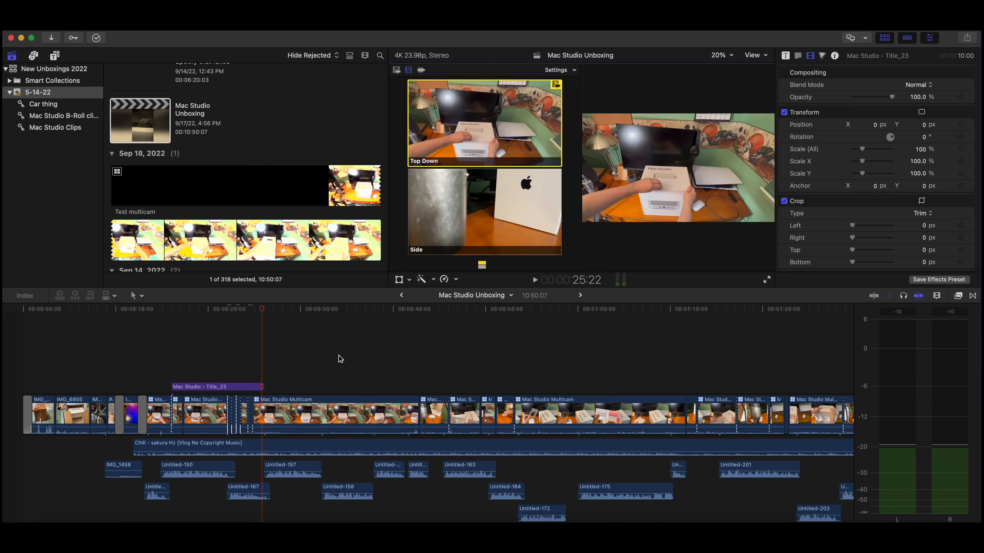
# Step: Play from about 1:44 and cut the multicam segment to Side and back to Top Down, stopping at about 1:49
pyautogui.hscroll(10, 549, 359)
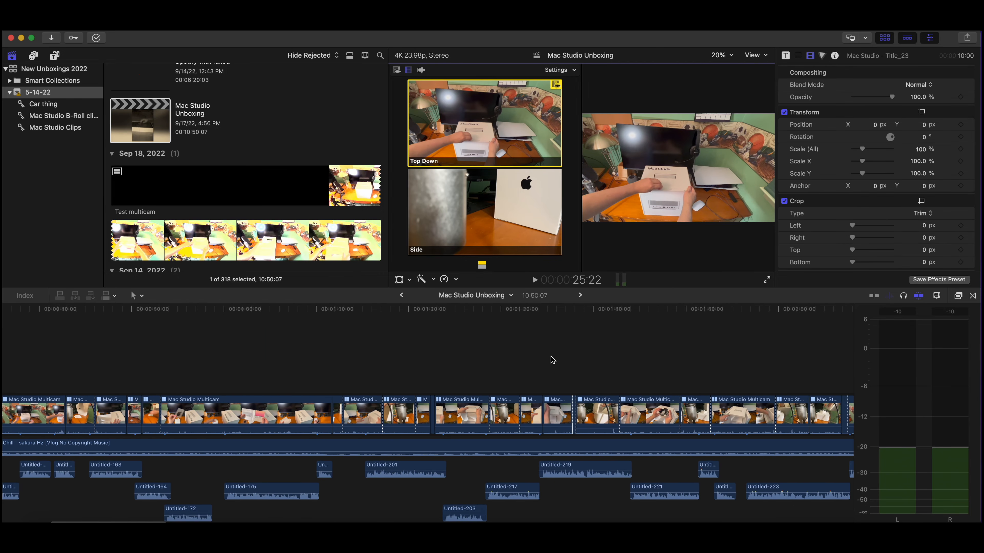
pyautogui.click(499, 361)
pyautogui.click(531, 369)
pyautogui.click(594, 370)
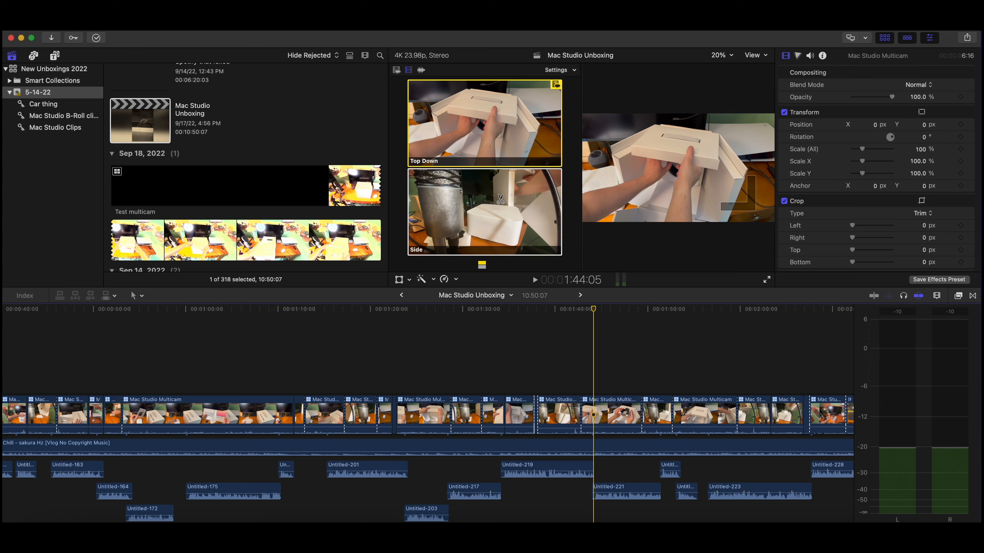
pyautogui.press('space')
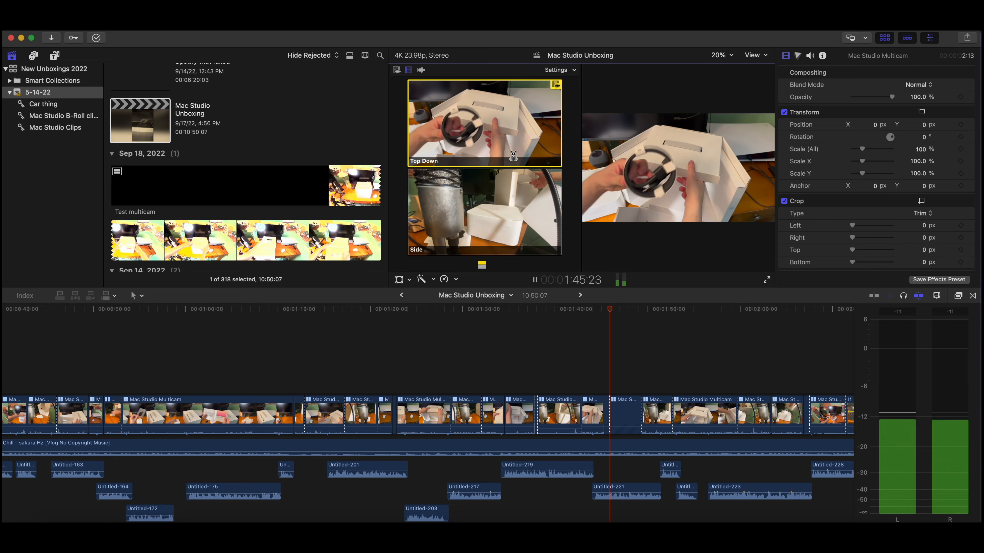
pyautogui.click(516, 216)
pyautogui.click(509, 147)
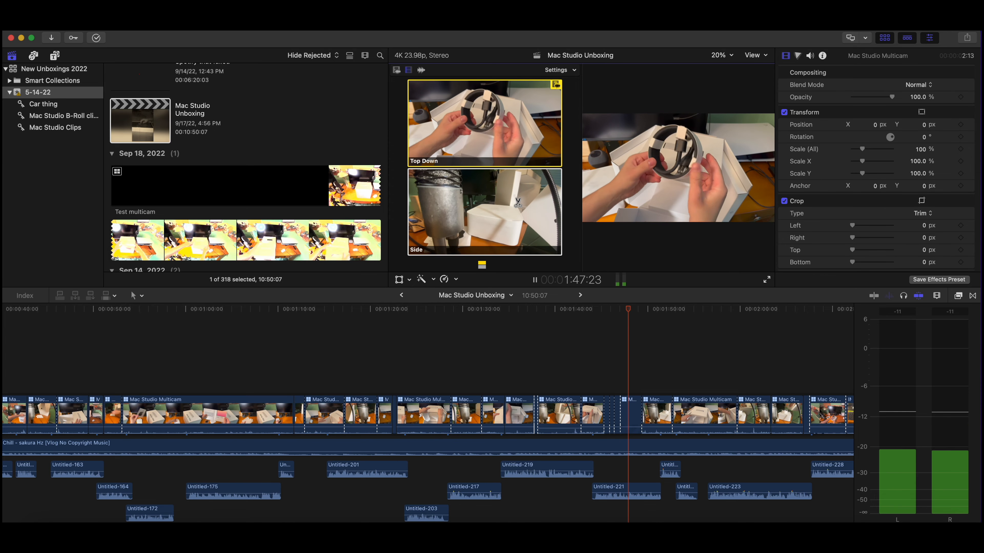
pyautogui.press('space')
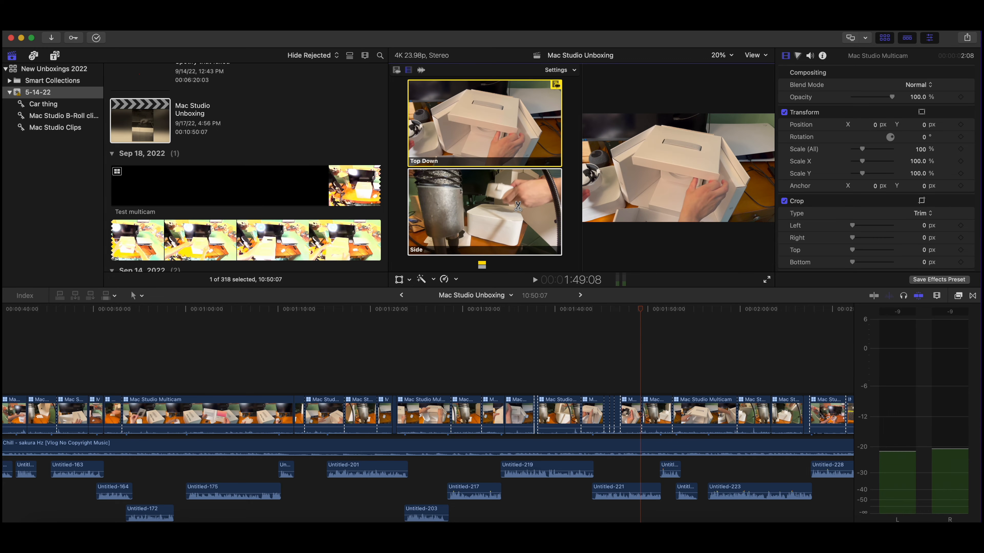
# Step: Cut to the Side angle at about 1:49, and alternate between Top Down and Side during playback up to about 1:52
pyautogui.click(517, 207)
pyautogui.press('space')
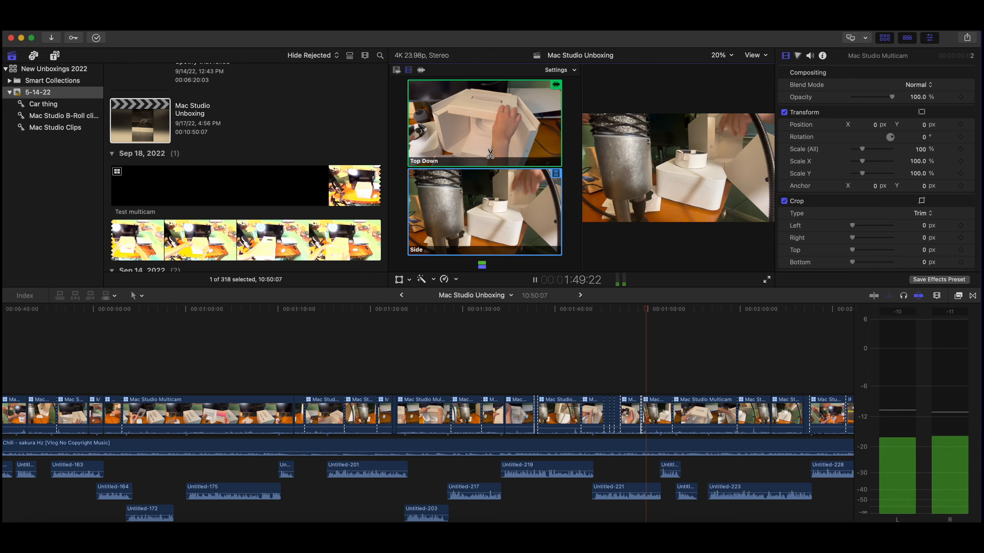
pyautogui.click(485, 110)
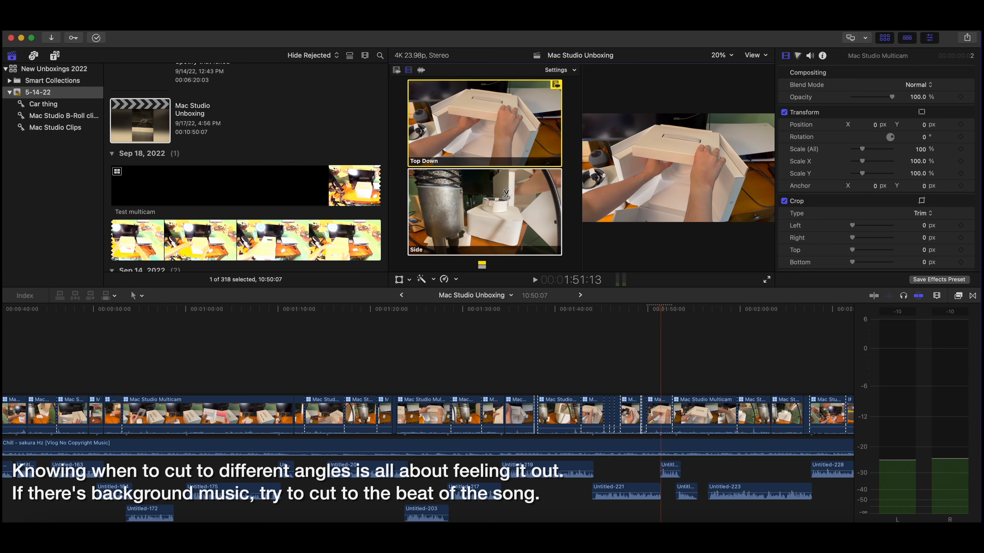
pyautogui.click(506, 192)
pyautogui.click(503, 138)
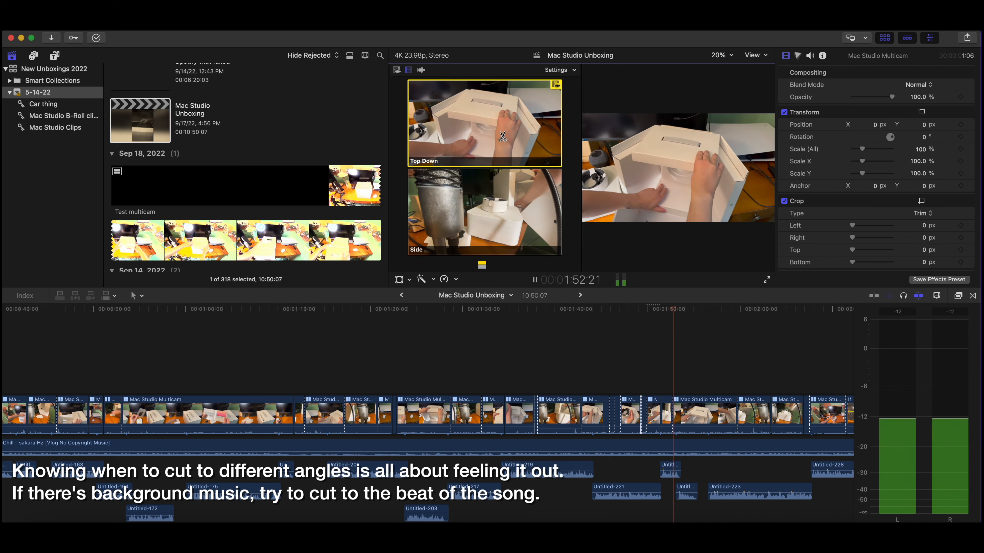
# Step: Keep alternating quickly between the Side and Top Down angles during playback up to about 1:57, ending on Top Down
pyautogui.click(516, 183)
pyautogui.click(502, 123)
pyautogui.click(512, 184)
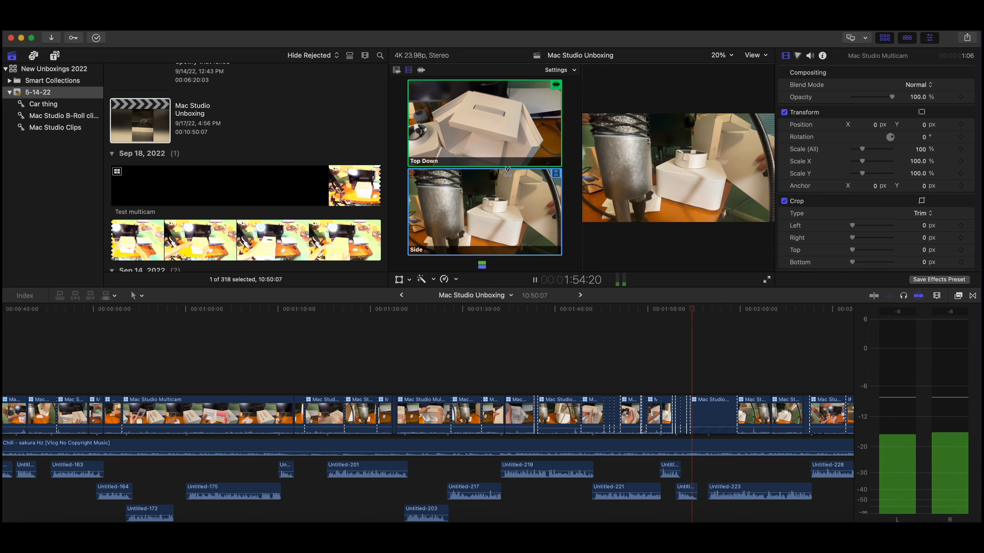
pyautogui.click(503, 123)
pyautogui.click(510, 183)
pyautogui.click(502, 121)
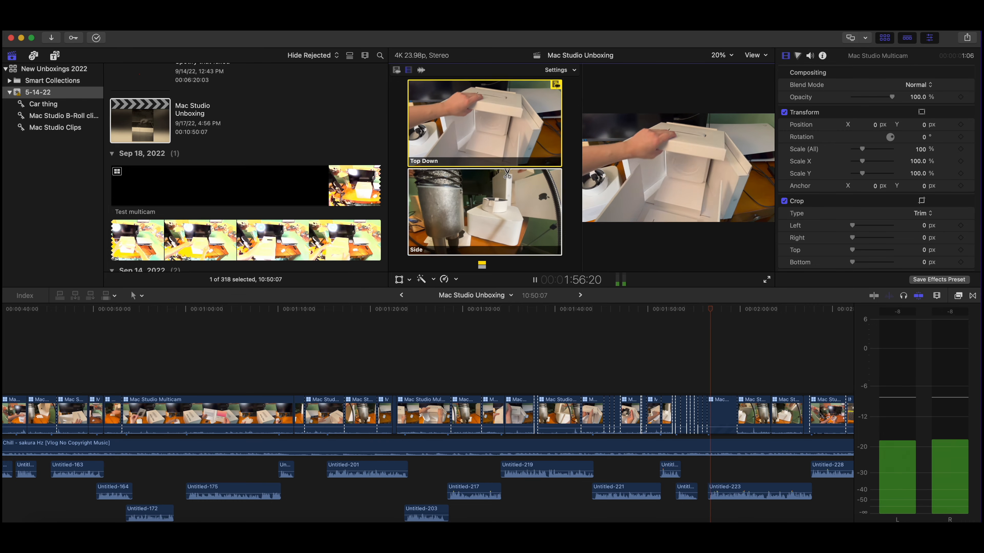
pyautogui.press('space')
# Step: Play back the rapid angle cuts from about 1:54 to 1:58 to review them
pyautogui.click(697, 364)
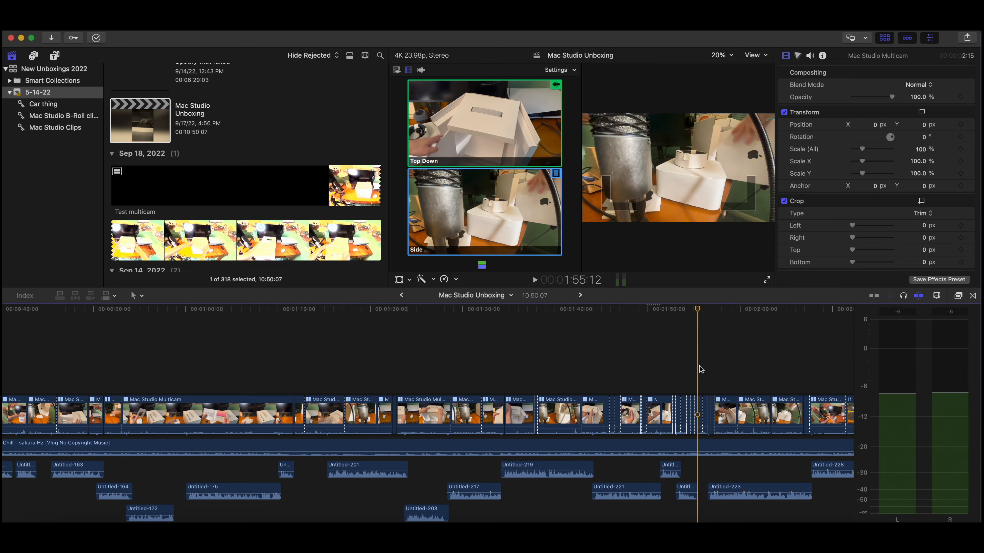
pyautogui.press('super+equal')
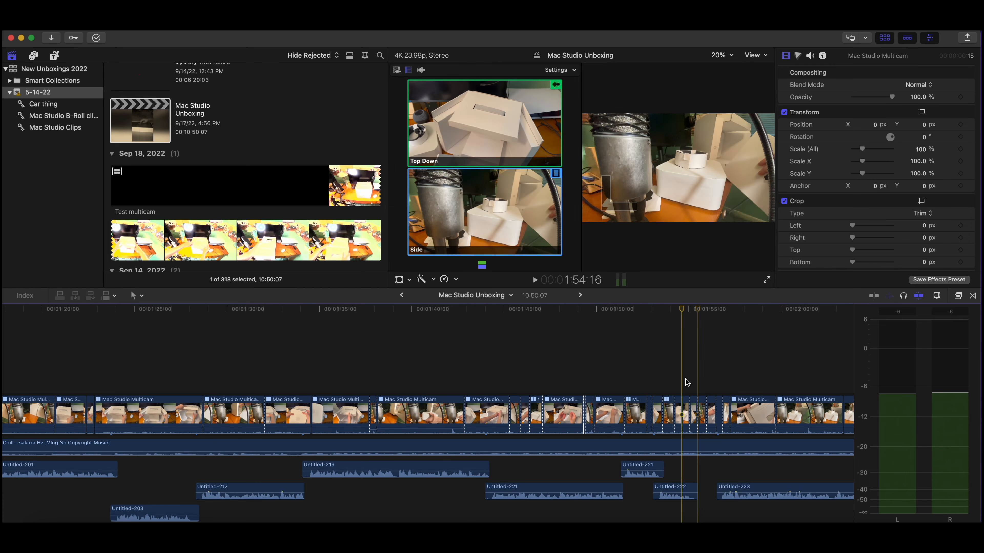
pyautogui.click(685, 382)
pyautogui.press('space')
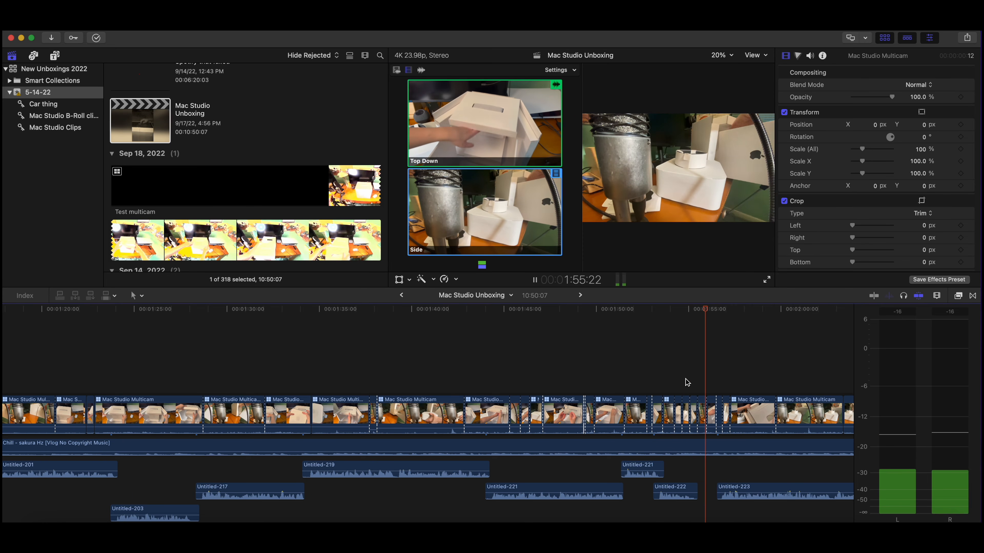
pyautogui.press('1')
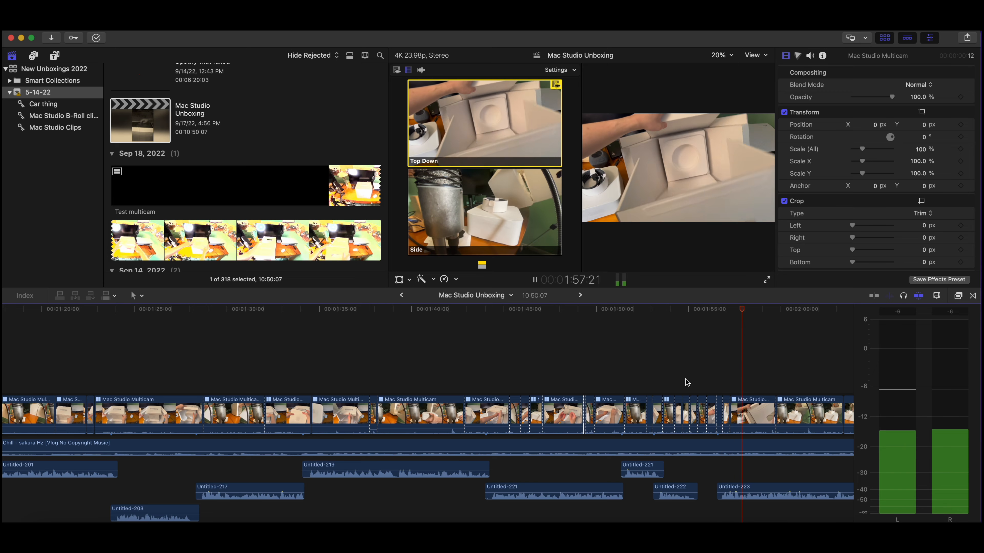
pyautogui.press('space')
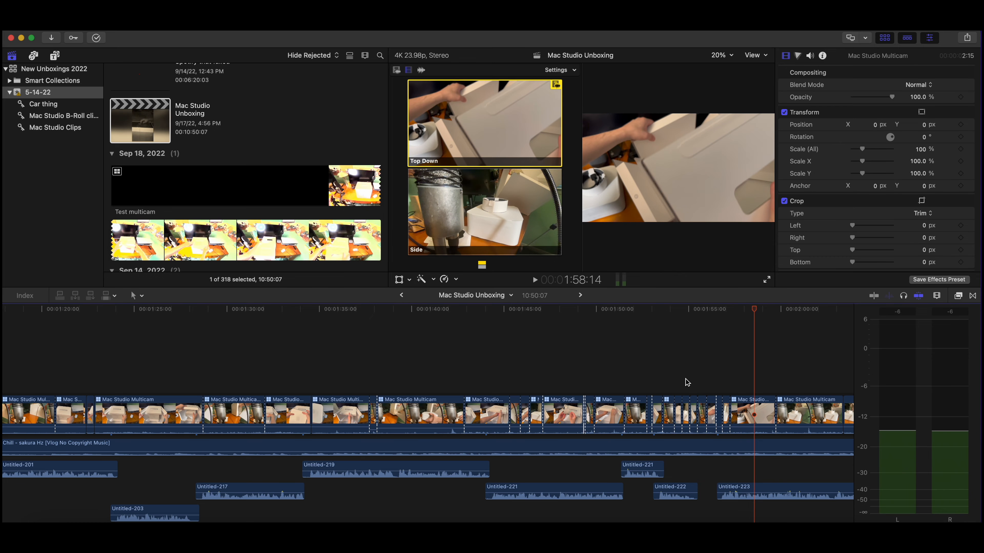
# Step: Open the Mac Studio Multicam clip in the angle editor from the project segment at about 2:02
pyautogui.press('super+minus')
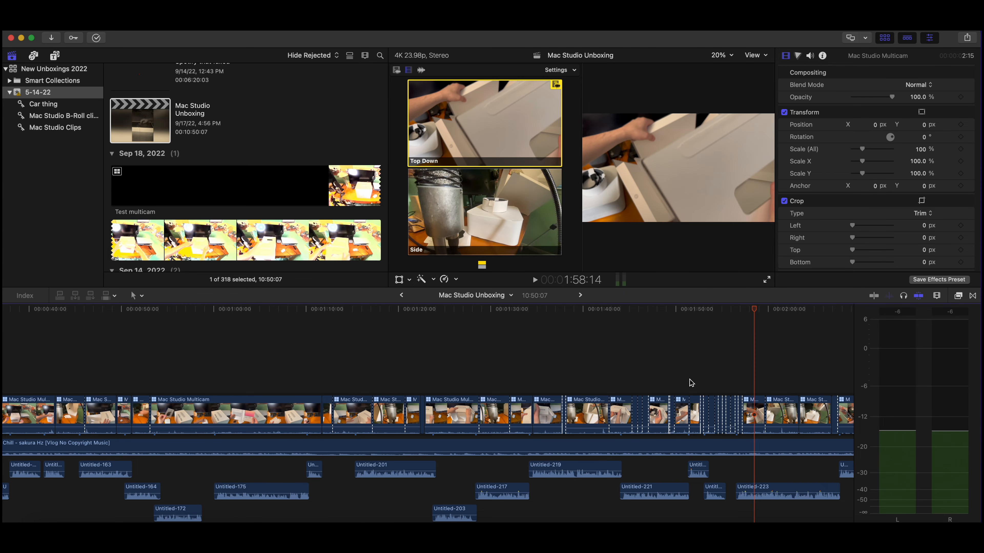
pyautogui.hscroll(5, 692, 383)
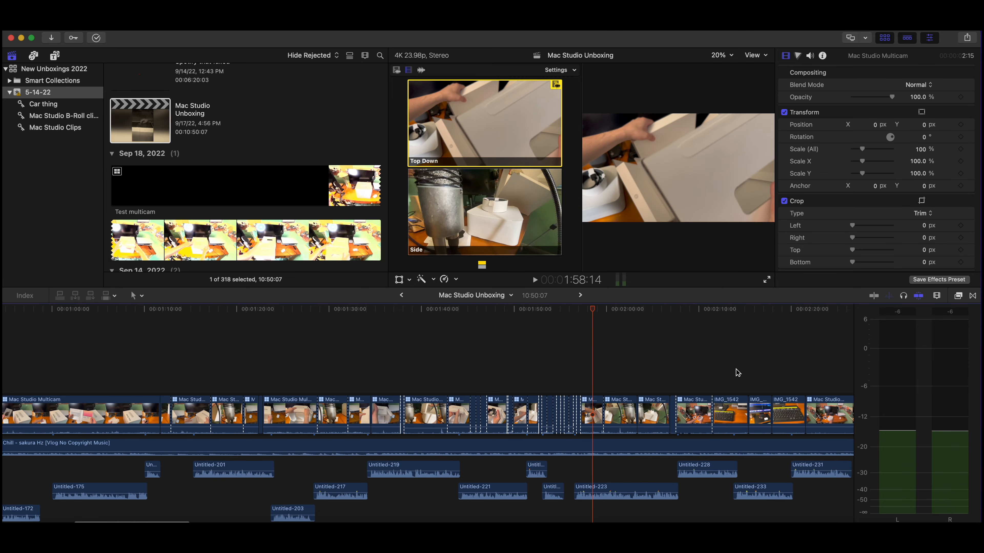
pyautogui.click(736, 369)
pyautogui.click(627, 361)
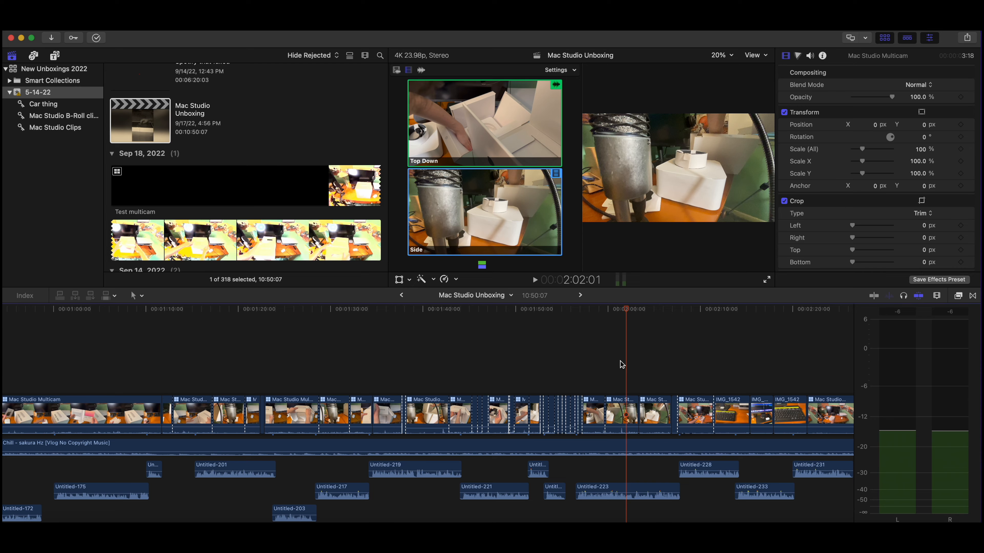
pyautogui.doubleClick(621, 414)
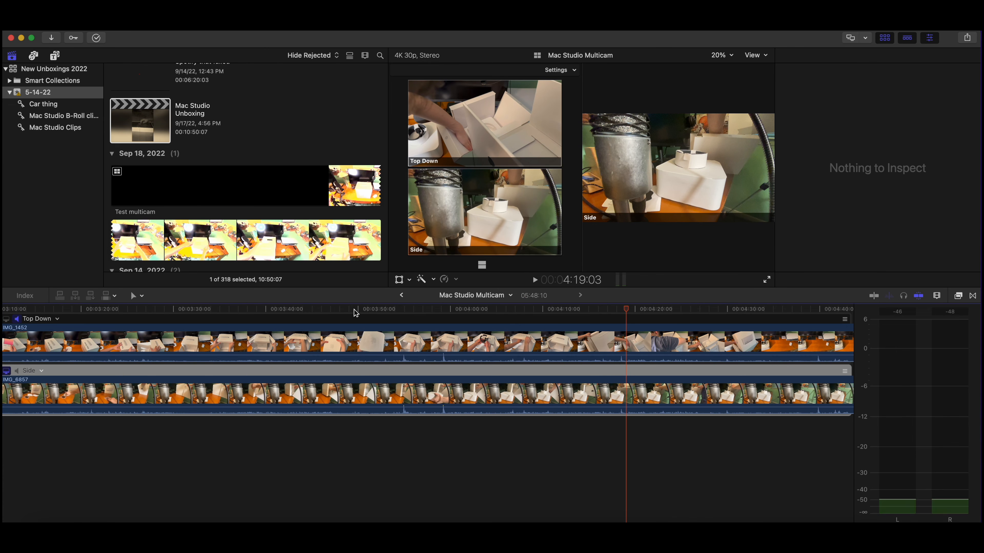
# Step: Select the Top Down clip IMG_1452, inspect its angle's sync and monitoring options, and return to the Mac Studio Unboxing project
pyautogui.click(445, 341)
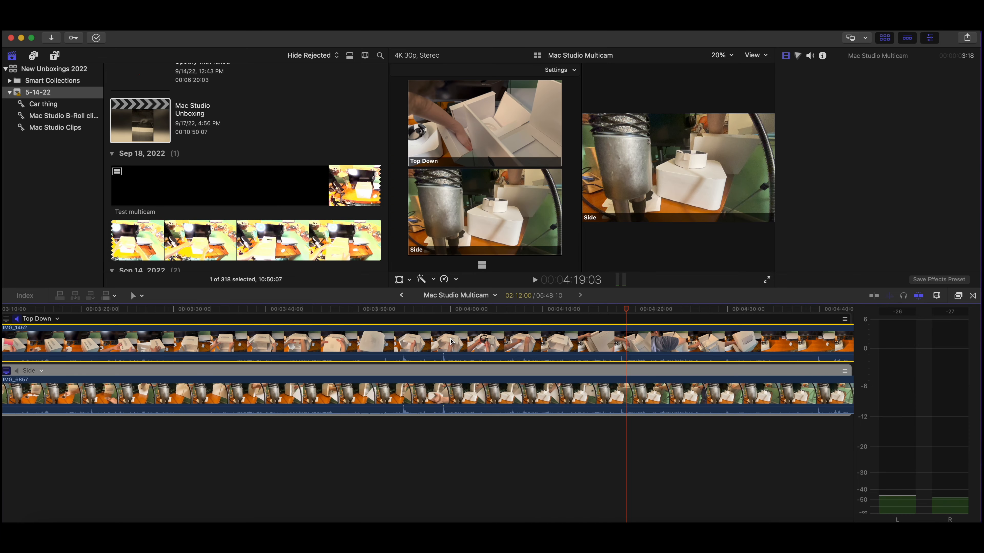
pyautogui.hscroll(-9, 481, 340)
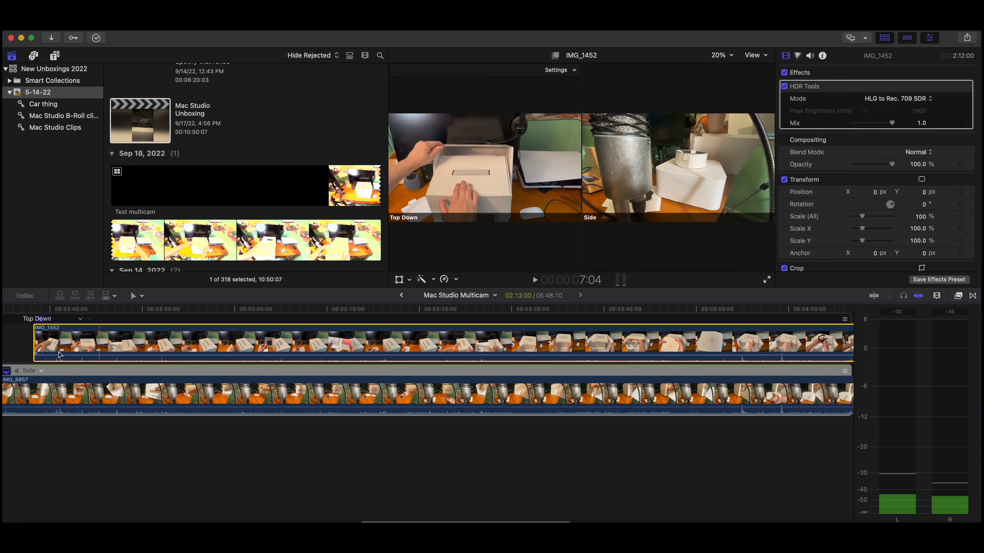
pyautogui.click(57, 319)
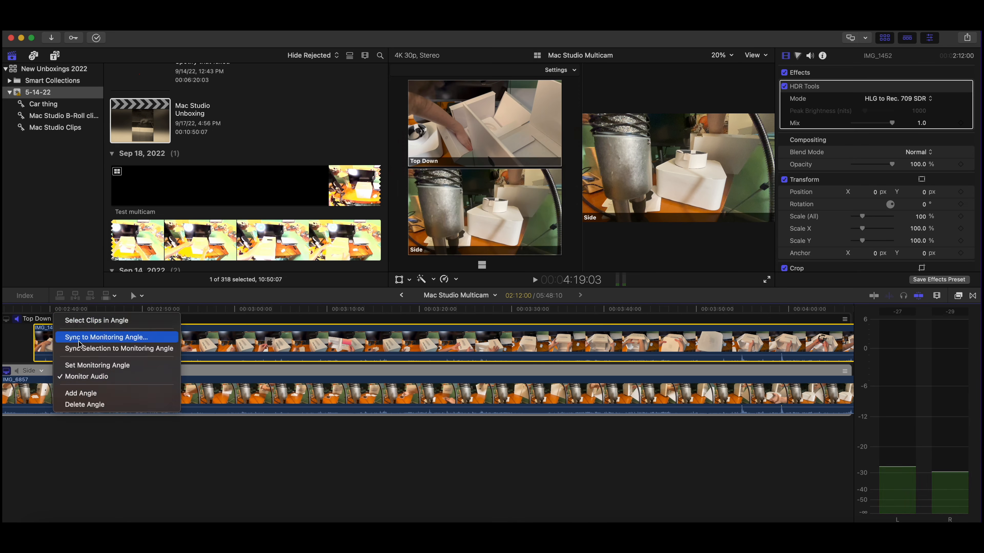
pyautogui.click(61, 438)
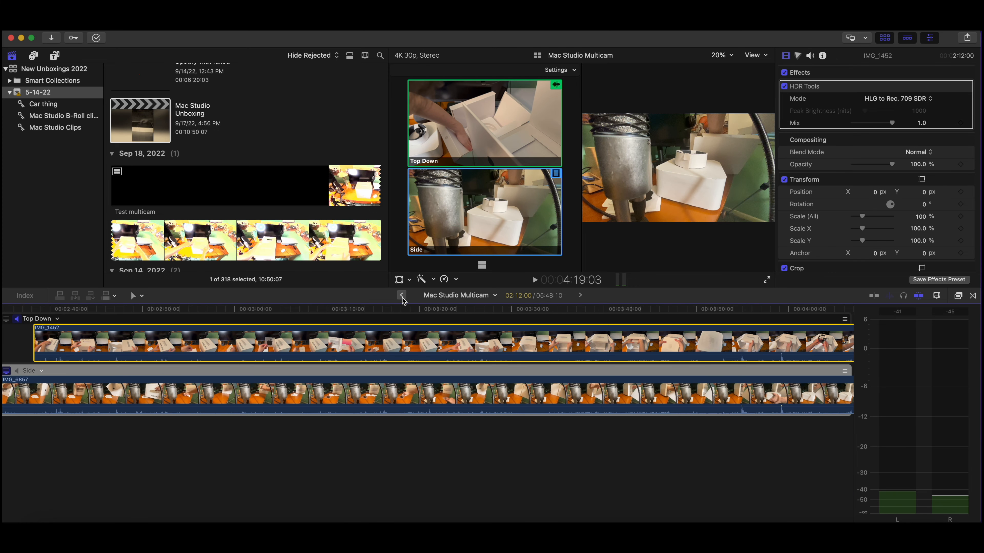
pyautogui.click(401, 295)
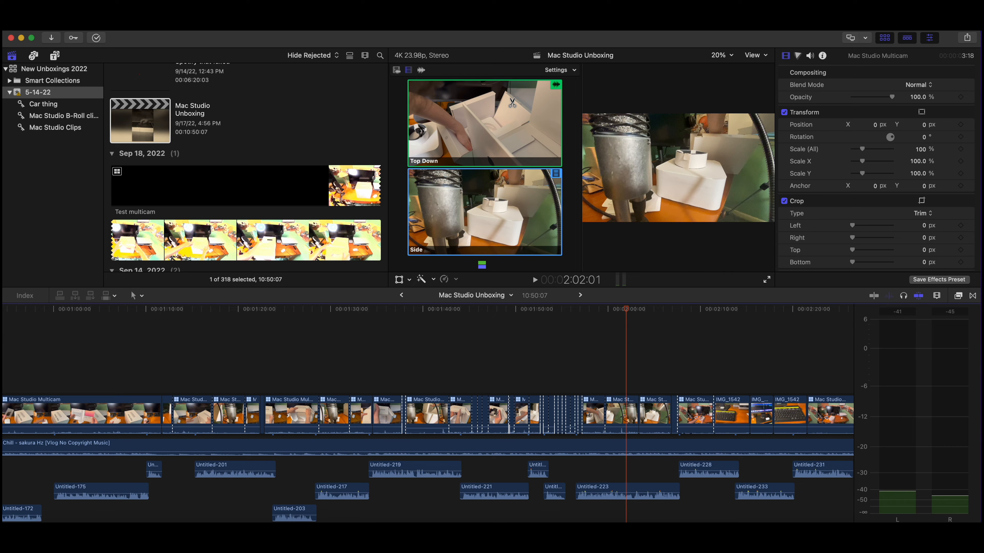
# Step: Select the multicam segment around 2:01, try combined video and audio switching, move the playhead to 2:01:03, and re-enable video-only switching
pyautogui.press('super+equal')
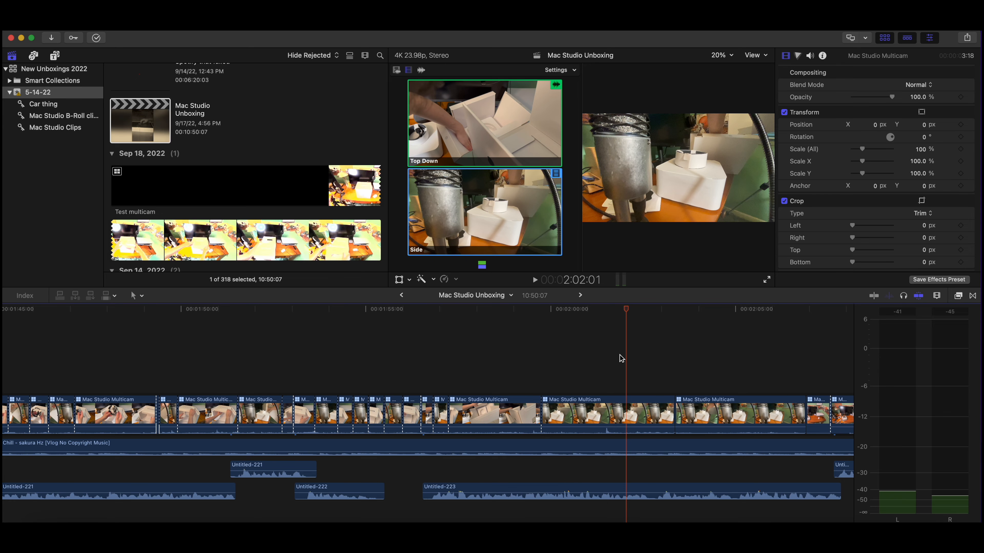
pyautogui.click(596, 418)
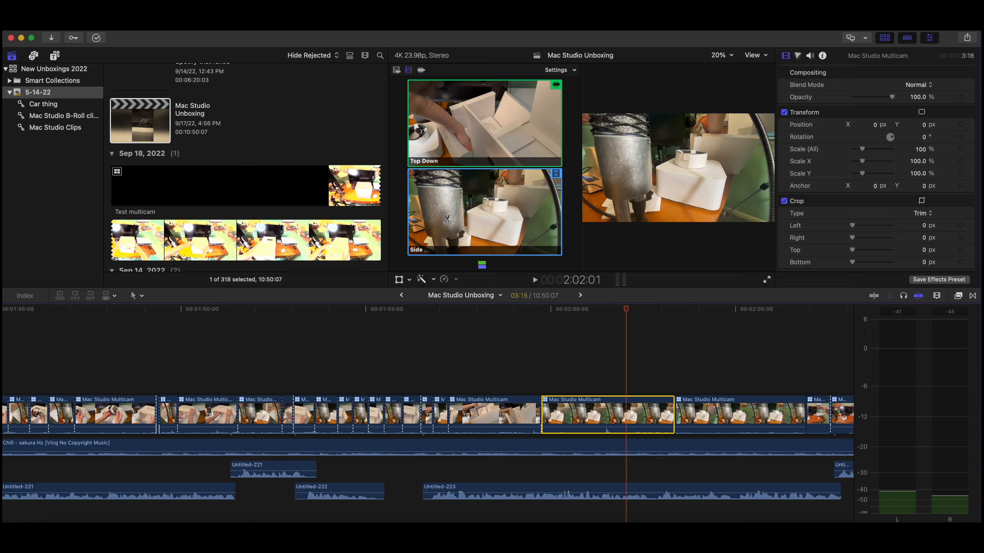
pyautogui.click(396, 70)
pyautogui.moveTo(626, 309); pyautogui.dragTo(592, 310)
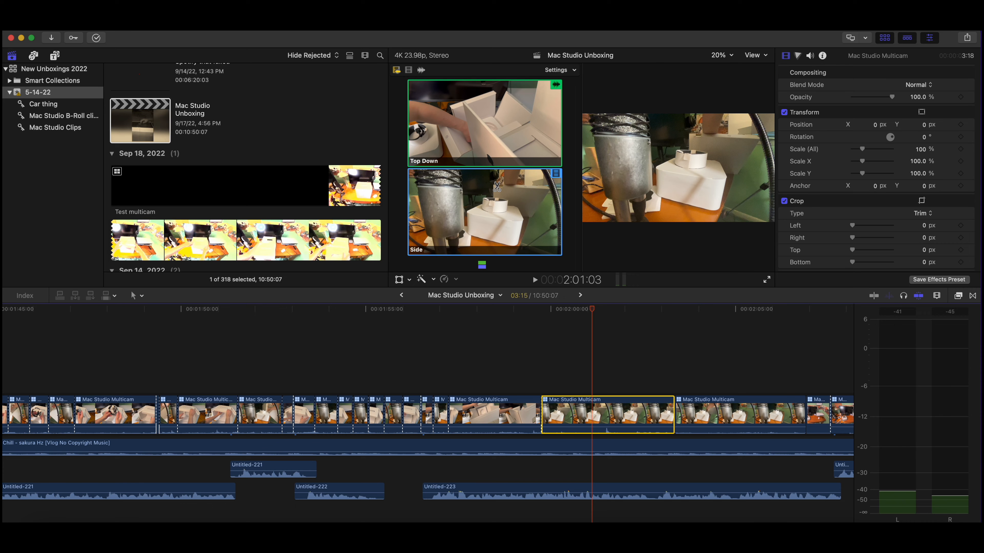
pyautogui.click(409, 70)
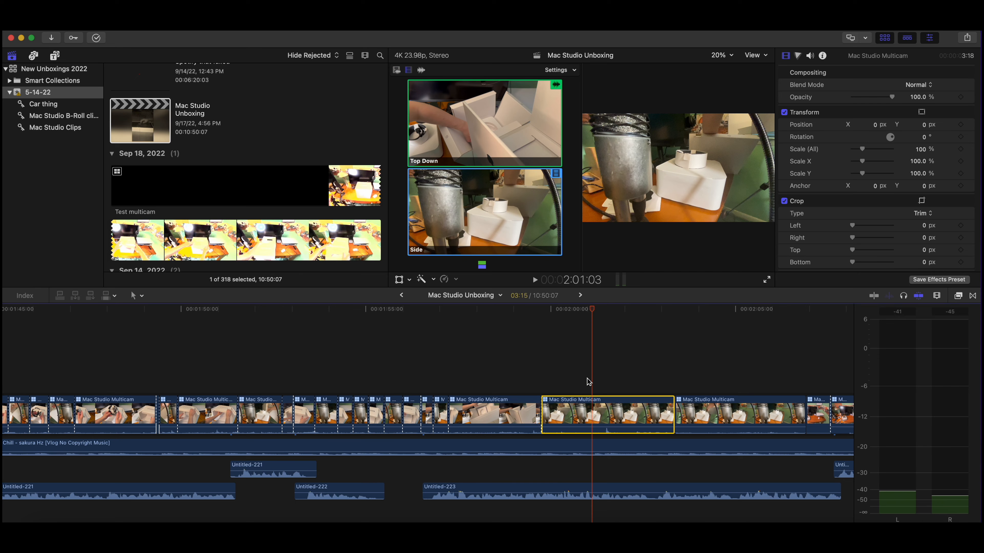